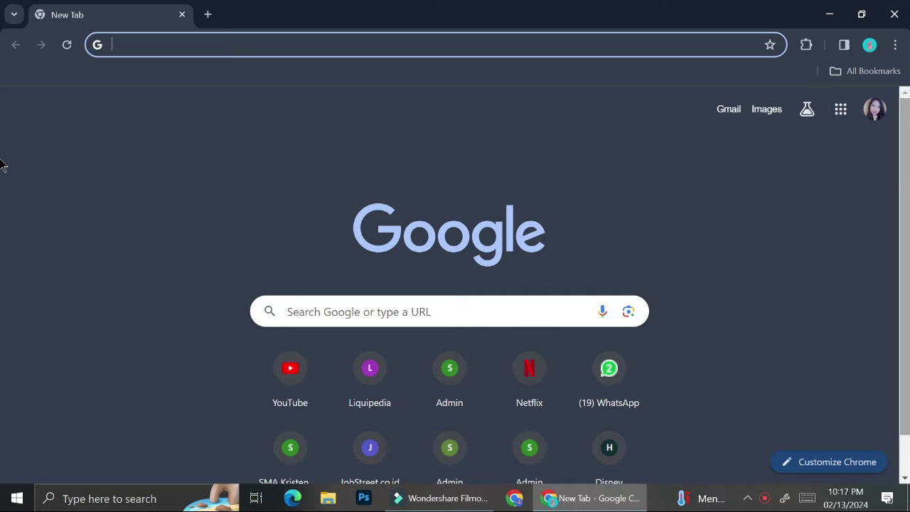
- Open the Printify dashboard at printify.com/app/dashboard from the 'print' address-bar suggestion
{"action": "type", "text": "printify.com/app/dashboard"}
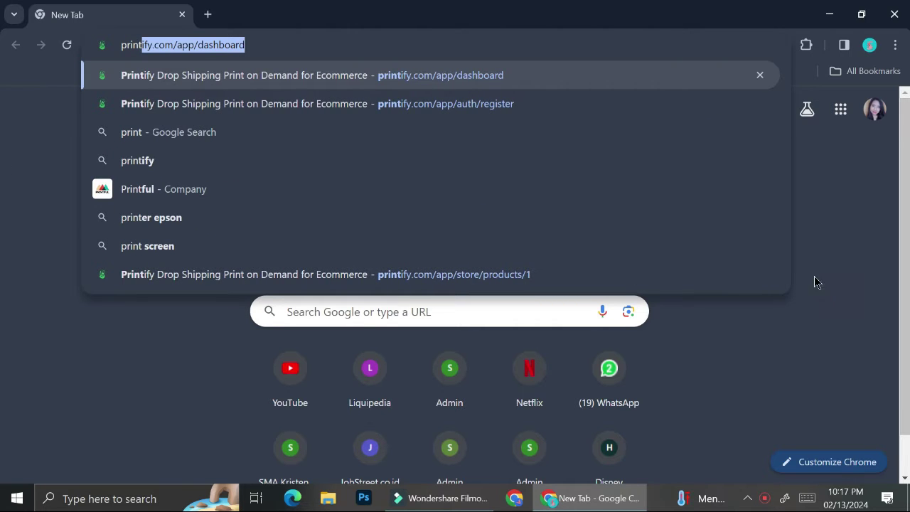
{"action": "left_click", "coordinate": [414, 75]}
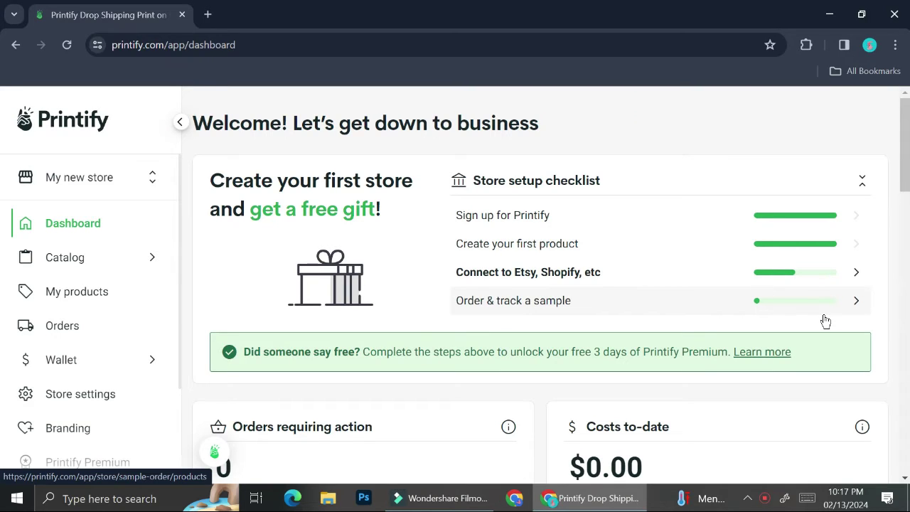
- Go to Manage my stores and start connecting the unconnected store to a sales channel
{"action": "left_click", "coordinate": [80, 182]}
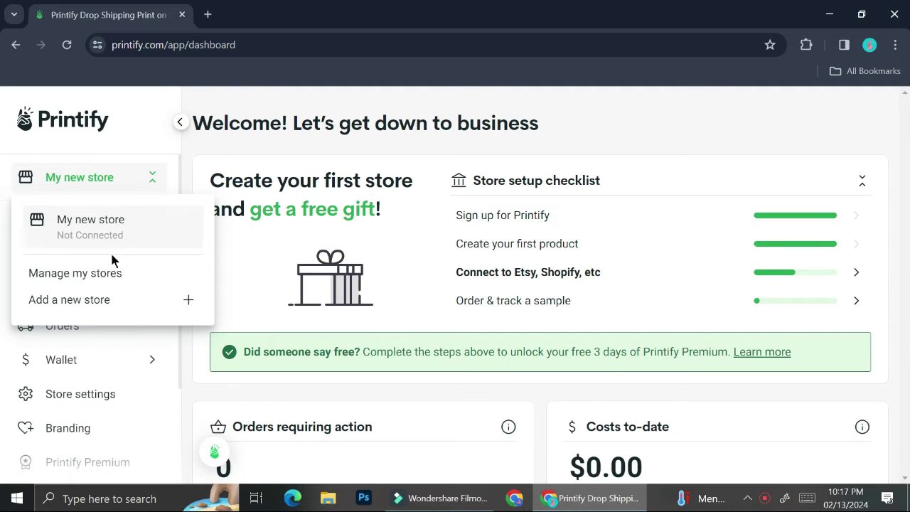
{"action": "left_click", "coordinate": [61, 276]}
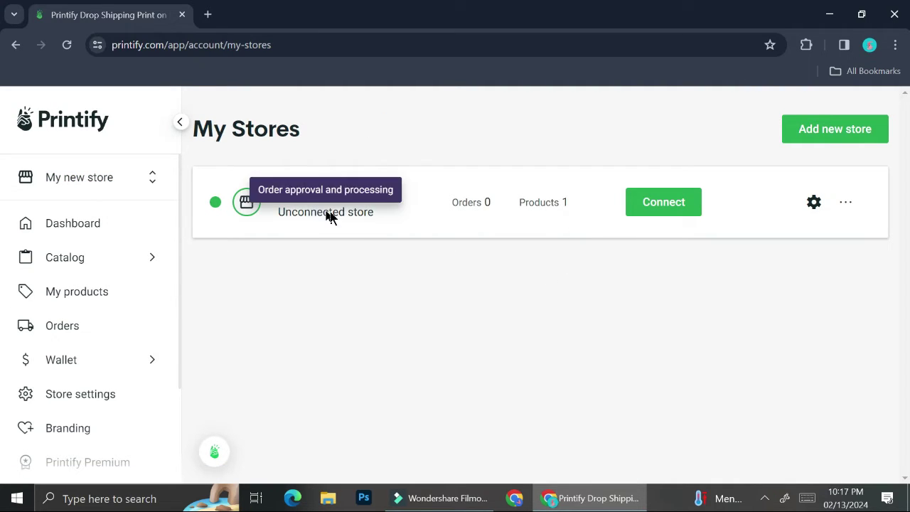
{"action": "left_click", "coordinate": [667, 204]}
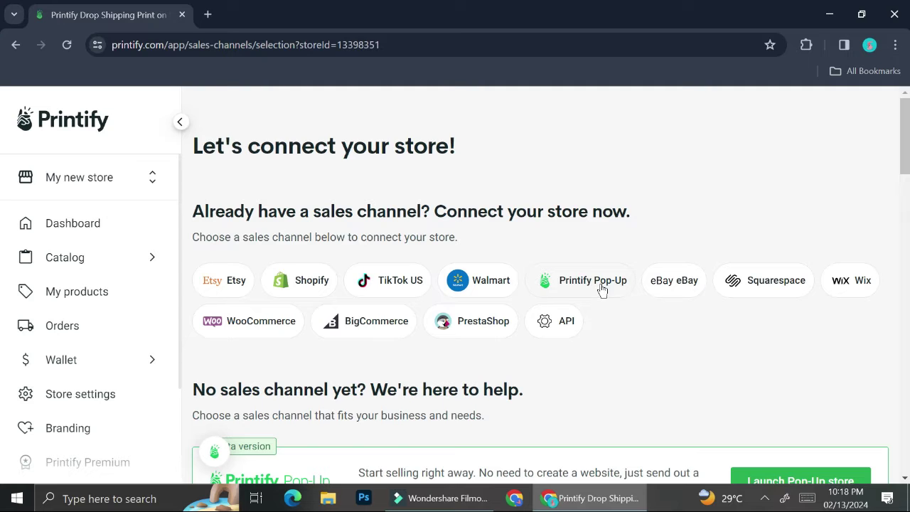
- Start launching a Printify Pop-Up store from its banner on the sales channels page
{"action": "scroll", "coordinate": [651, 318], "scroll_direction": "down", "scroll_amount": 3}
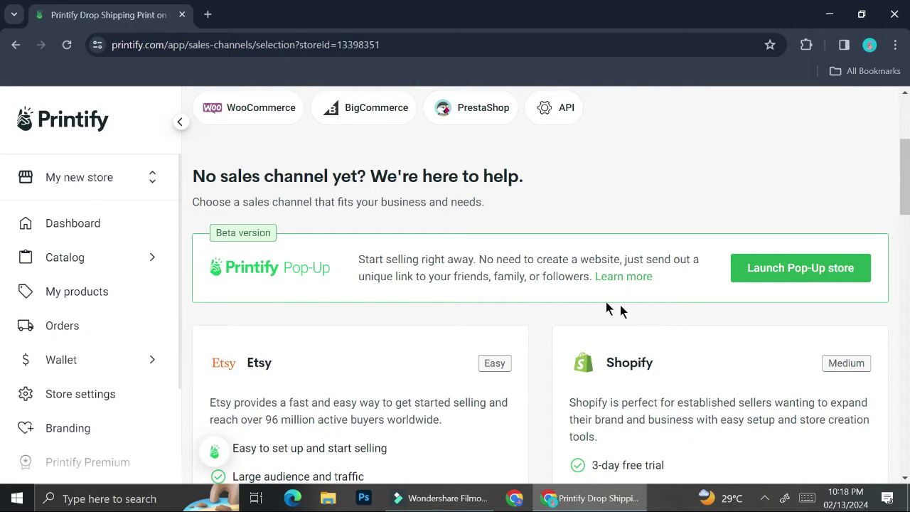
{"action": "left_click", "coordinate": [776, 279]}
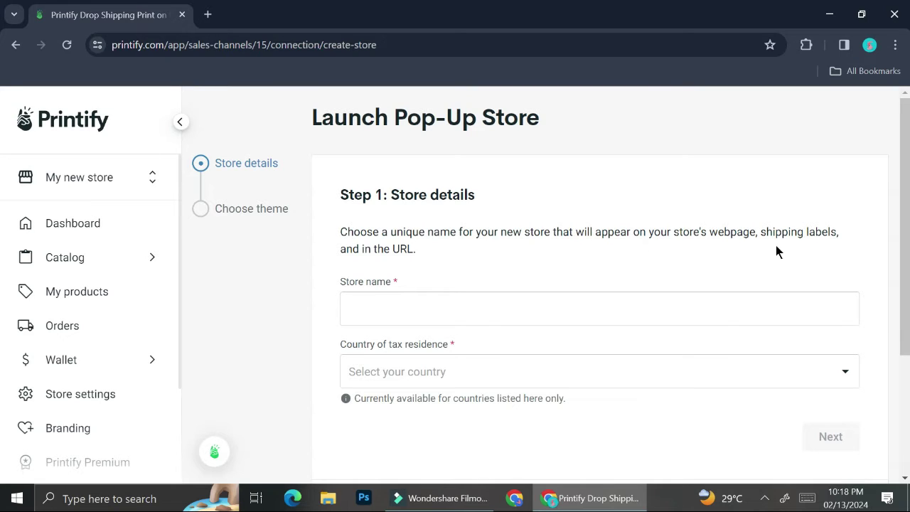
- Enter JustAnotherStore as the Pop-Up store name
{"action": "left_click", "coordinate": [488, 298]}
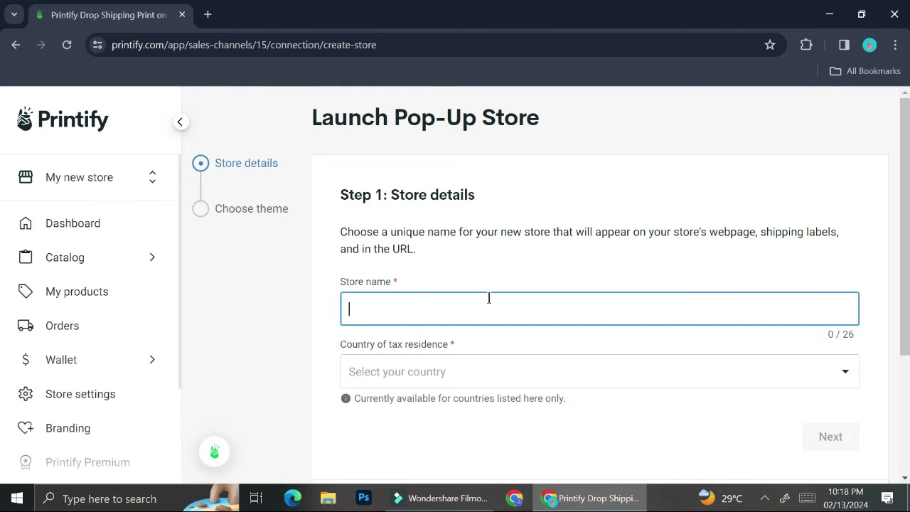
{"action": "type", "text": "Ano"}
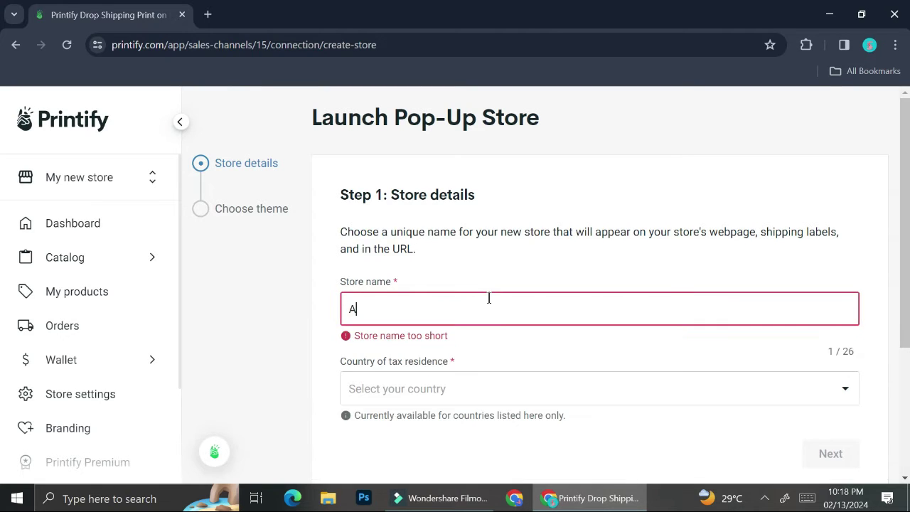
{"action": "key", "text": "BackSpace"}
{"action": "key", "text": "BackSpace"}
{"action": "key", "text": "BackSpace"}
{"action": "type", "text": "JustAnotherStore"}
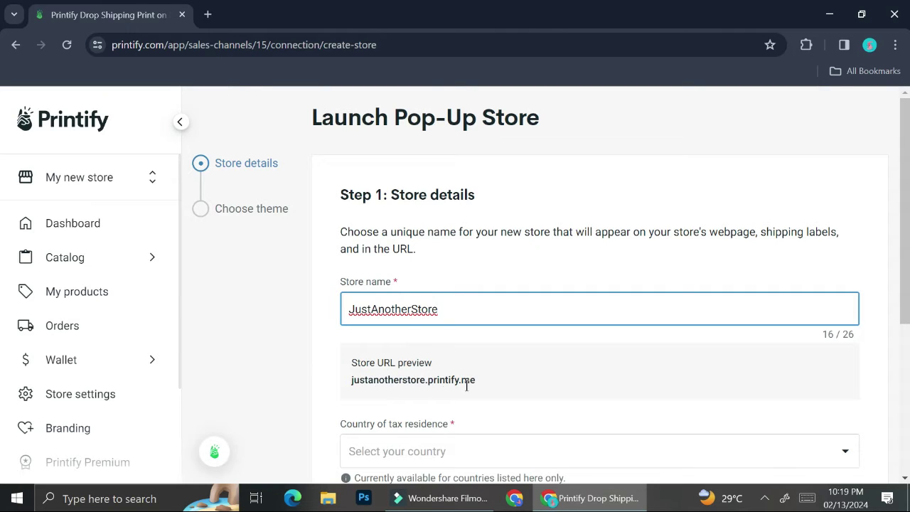
- Set the country of tax residence to Indonesia
{"action": "scroll", "coordinate": [521, 373], "scroll_direction": "down", "scroll_amount": 3}
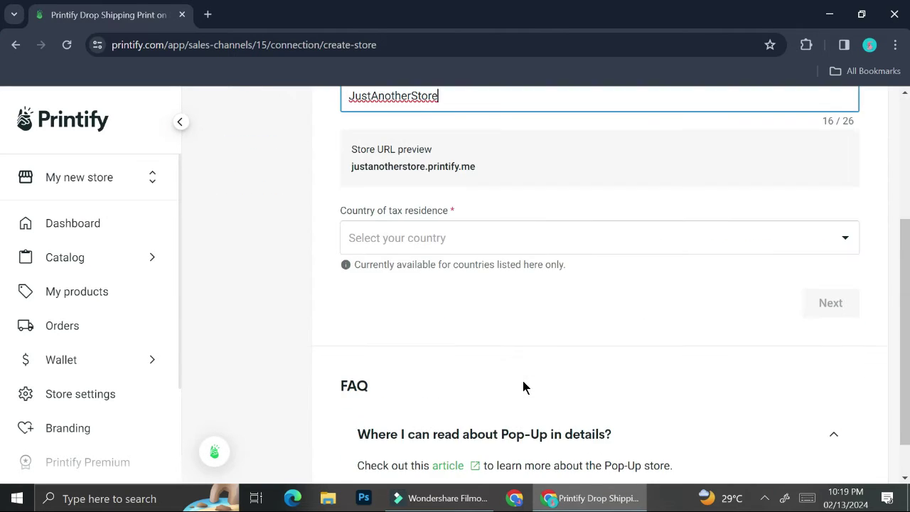
{"action": "scroll", "coordinate": [522, 375], "scroll_direction": "up", "scroll_amount": 1}
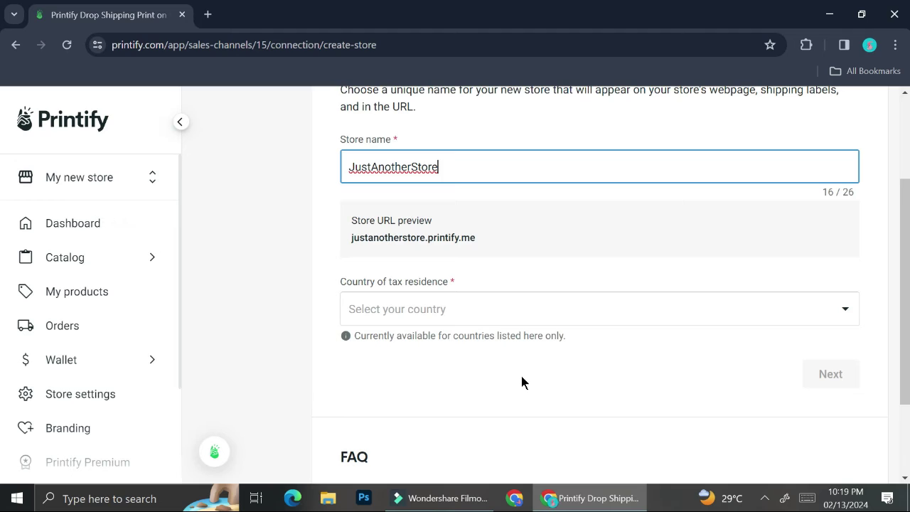
{"action": "left_click", "coordinate": [466, 322]}
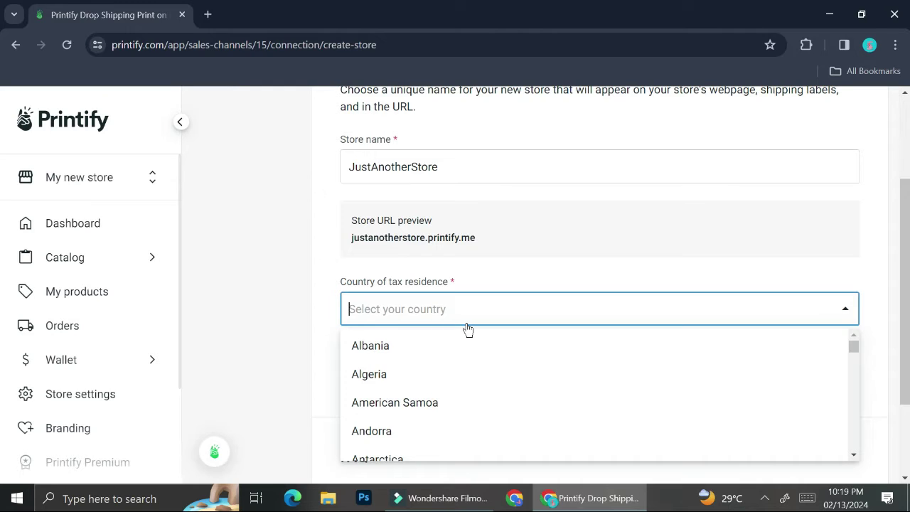
{"action": "type", "text": "I"}
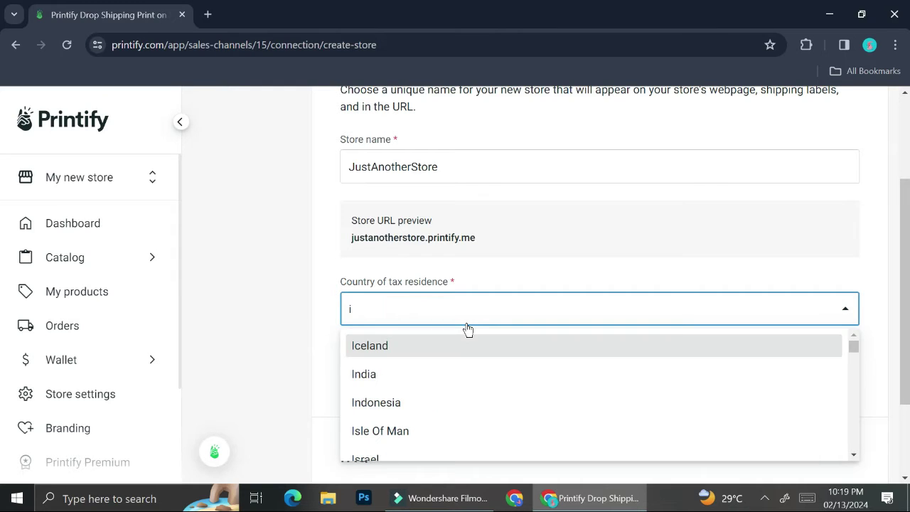
{"action": "left_click", "coordinate": [430, 389]}
{"action": "left_click", "coordinate": [390, 404]}
{"action": "scroll", "coordinate": [539, 388], "scroll_direction": "down", "scroll_amount": 1}
{"action": "scroll", "coordinate": [539, 388], "scroll_direction": "down", "scroll_amount": 1}
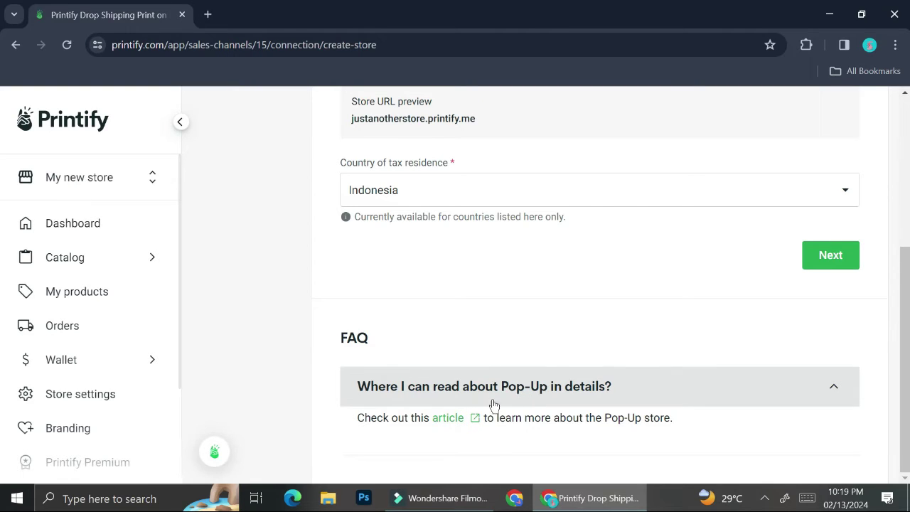
{"action": "left_click", "coordinate": [448, 420]}
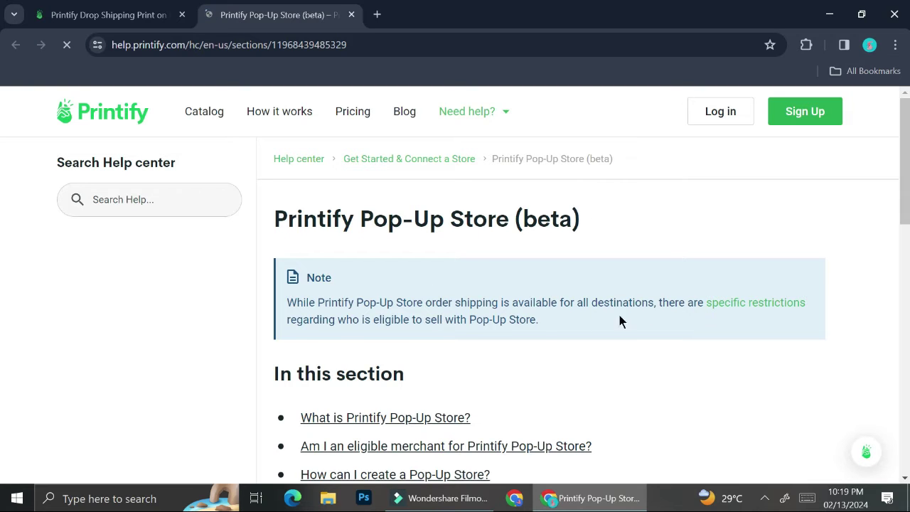
{"action": "scroll", "coordinate": [647, 303], "scroll_direction": "down", "scroll_amount": 5}
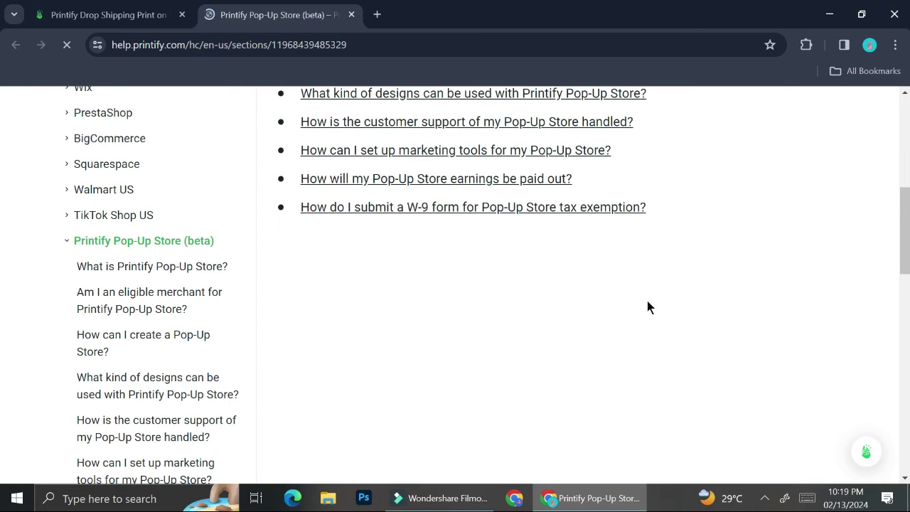
{"action": "scroll", "coordinate": [648, 302], "scroll_direction": "up", "scroll_amount": 2}
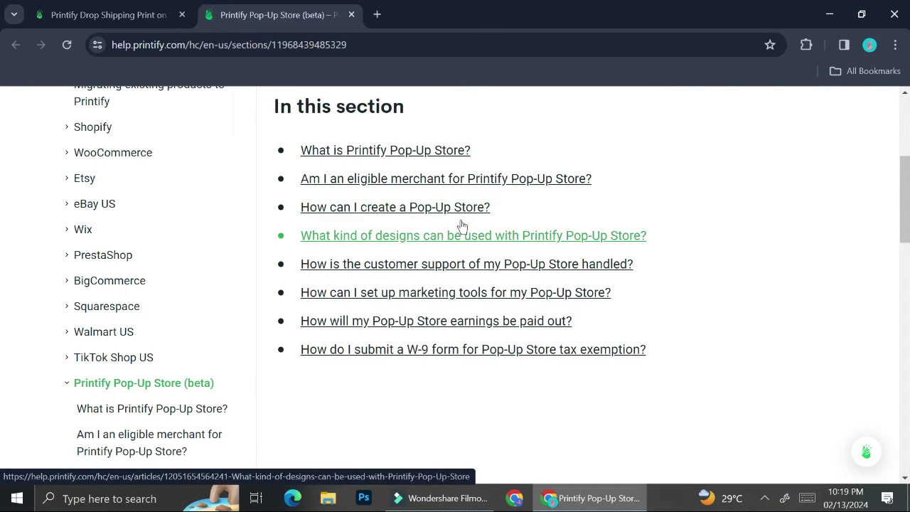
{"action": "left_click", "coordinate": [352, 14]}
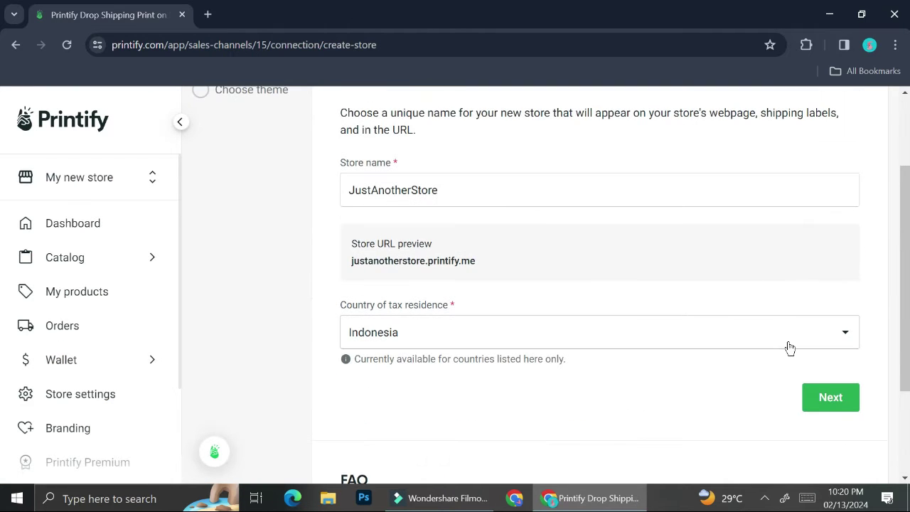
- Continue to themes, pick the olive theme, and launch the JustAnotherStore Pop-Up store
{"action": "left_click", "coordinate": [830, 397]}
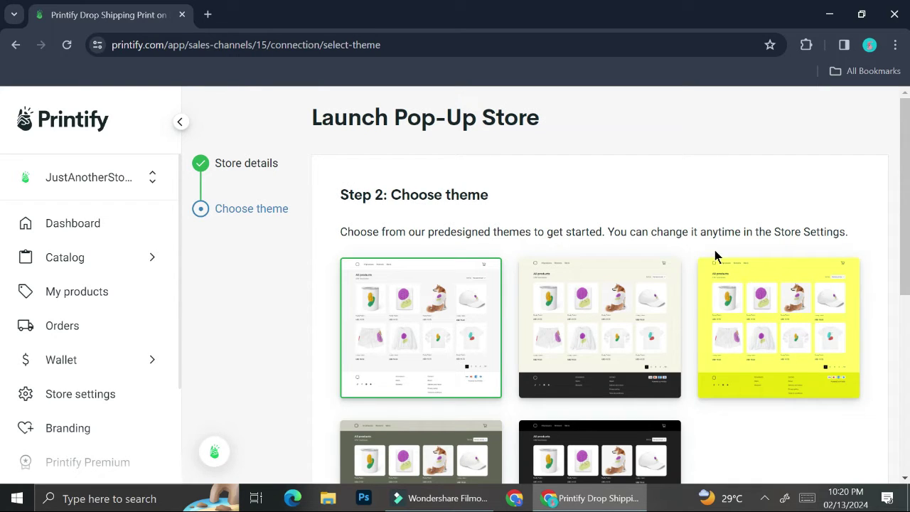
{"action": "scroll", "coordinate": [716, 253], "scroll_direction": "down", "scroll_amount": 1}
{"action": "scroll", "coordinate": [719, 254], "scroll_direction": "down", "scroll_amount": 1}
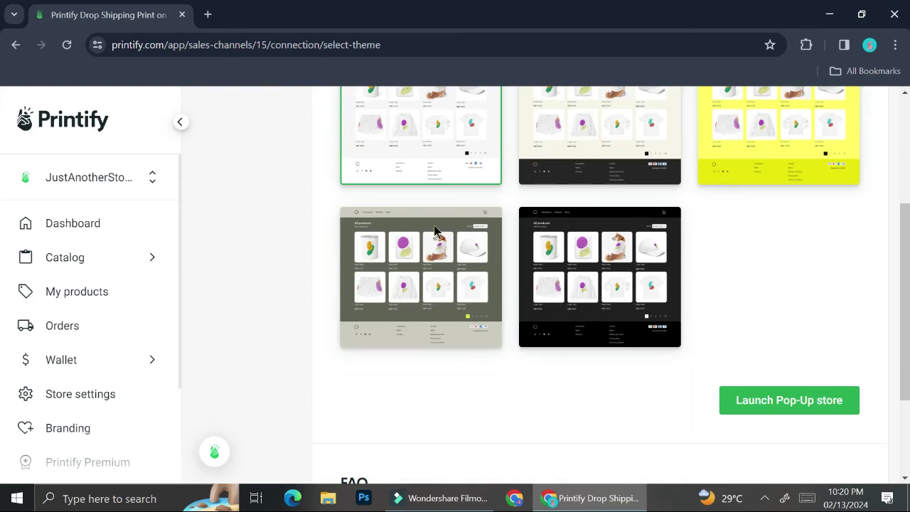
{"action": "scroll", "coordinate": [638, 265], "scroll_direction": "up", "scroll_amount": 1}
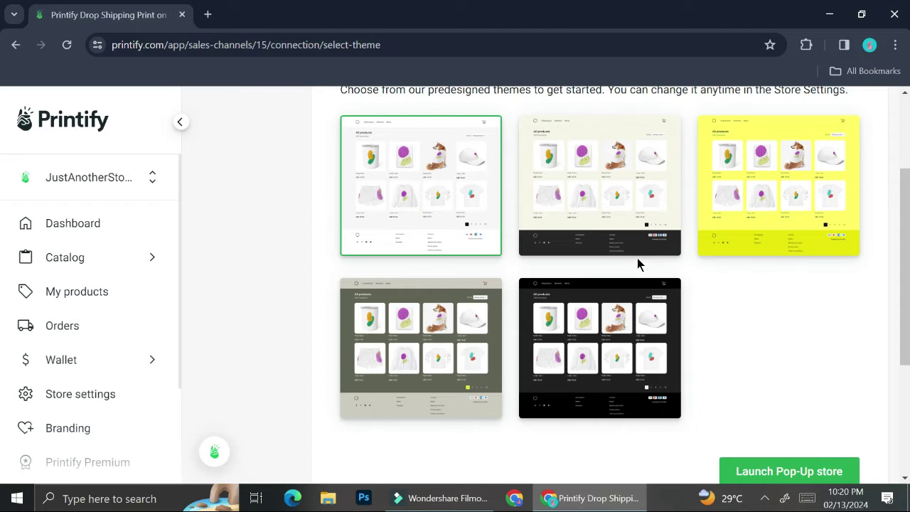
{"action": "left_click", "coordinate": [447, 349]}
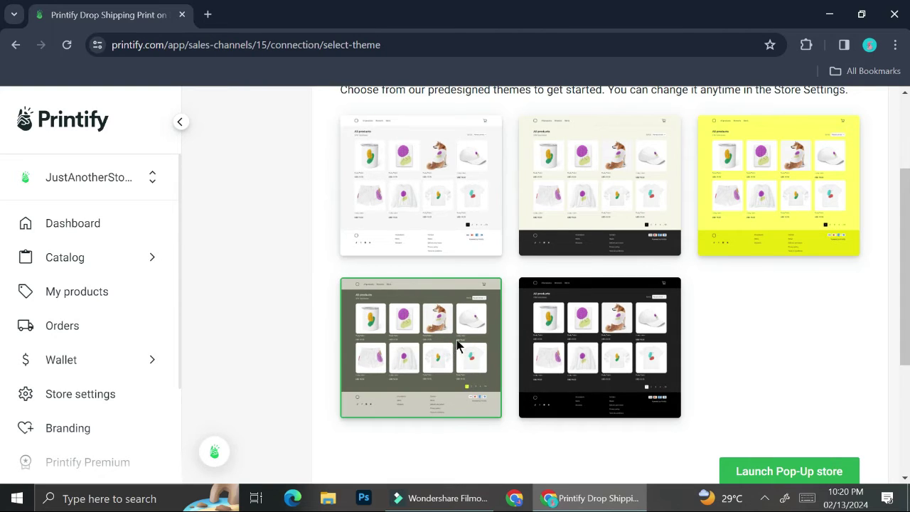
{"action": "left_click", "coordinate": [558, 348]}
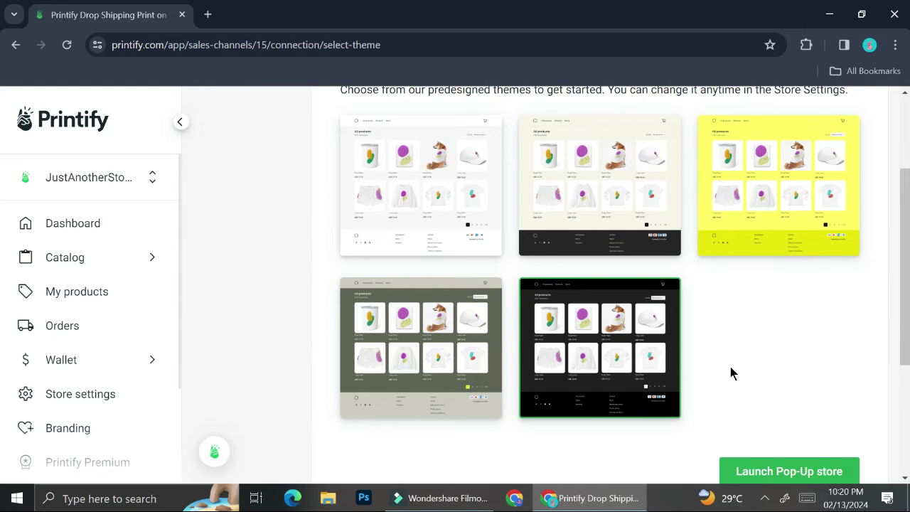
{"action": "left_click", "coordinate": [422, 332]}
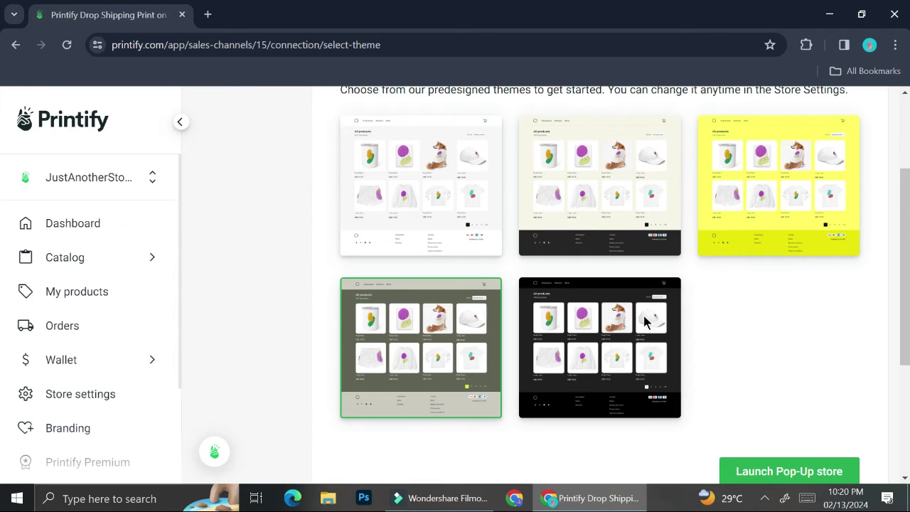
{"action": "scroll", "coordinate": [644, 321], "scroll_direction": "down", "scroll_amount": 3}
{"action": "left_click", "coordinate": [760, 259]}
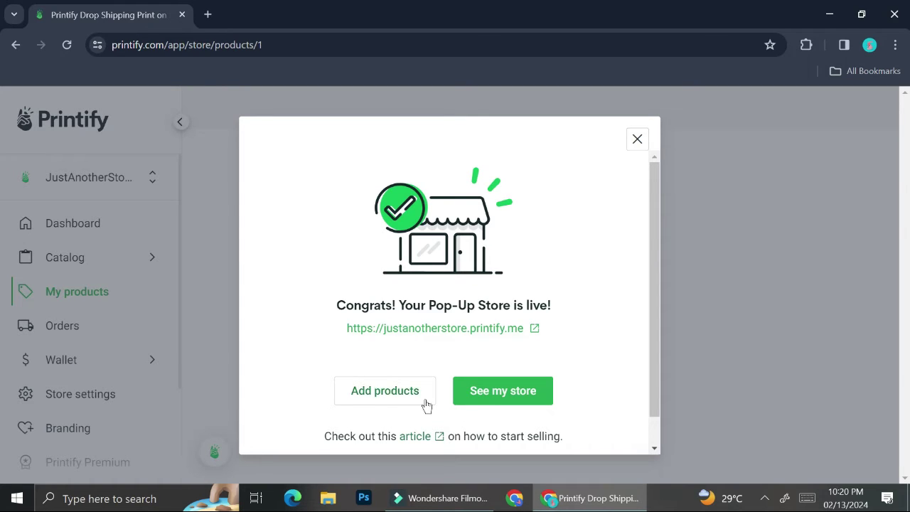
- Check the empty live storefront, close its tab, and dismiss the store-is-live message
{"action": "left_click", "coordinate": [471, 393]}
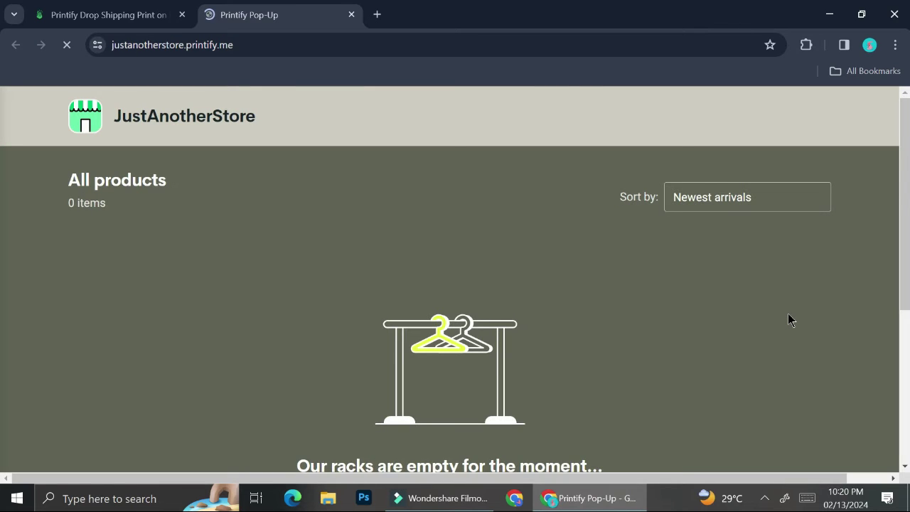
{"action": "scroll", "coordinate": [700, 291], "scroll_direction": "down", "scroll_amount": 4}
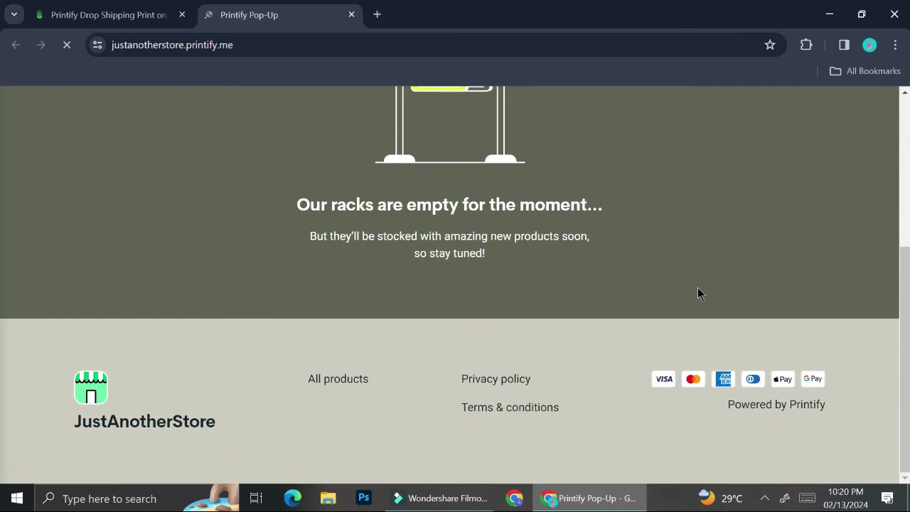
{"action": "key", "text": "ctrl+w"}
{"action": "left_click", "coordinate": [379, 398]}
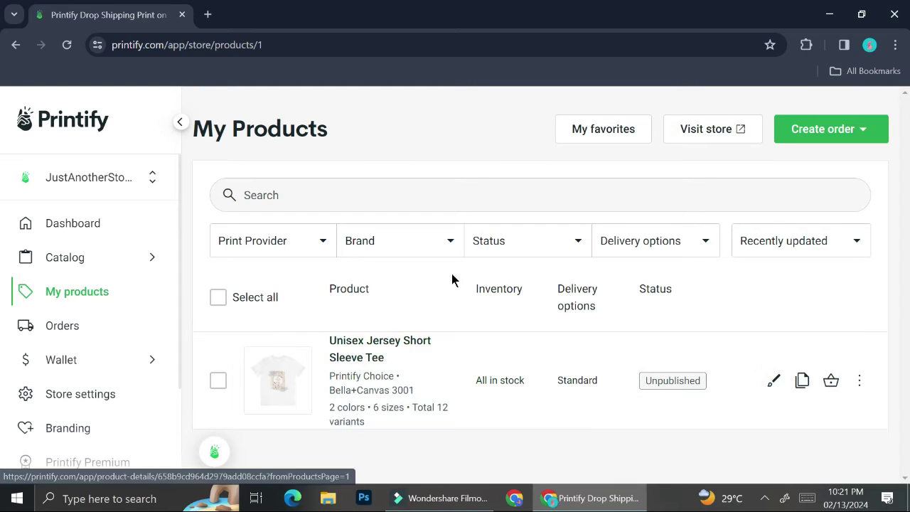
- Leave the tee unselected, return to the Dashboard, and open the catalog from Trending now
{"action": "left_click", "coordinate": [218, 383]}
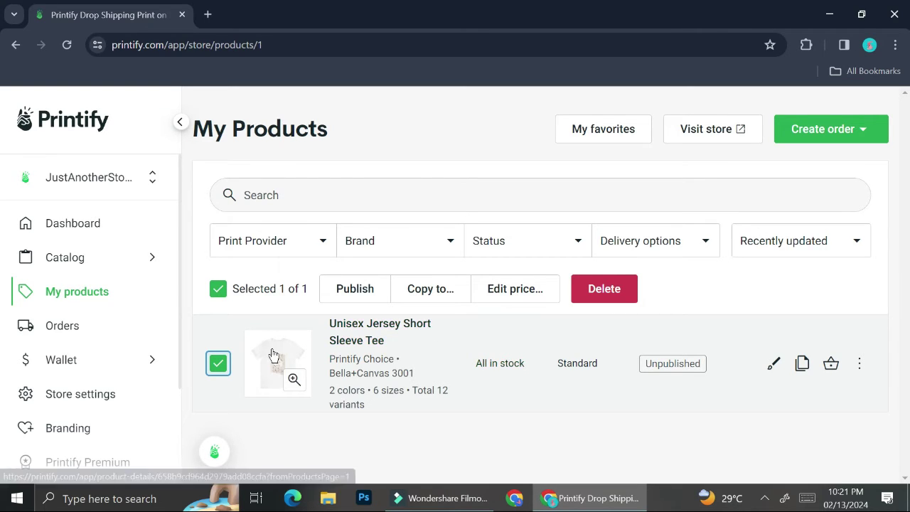
{"action": "left_click", "coordinate": [218, 363]}
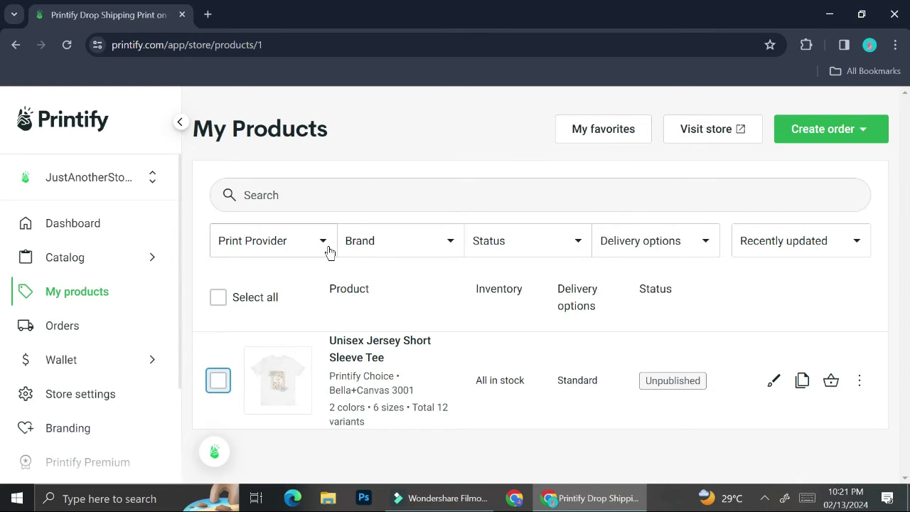
{"action": "left_click", "coordinate": [118, 226]}
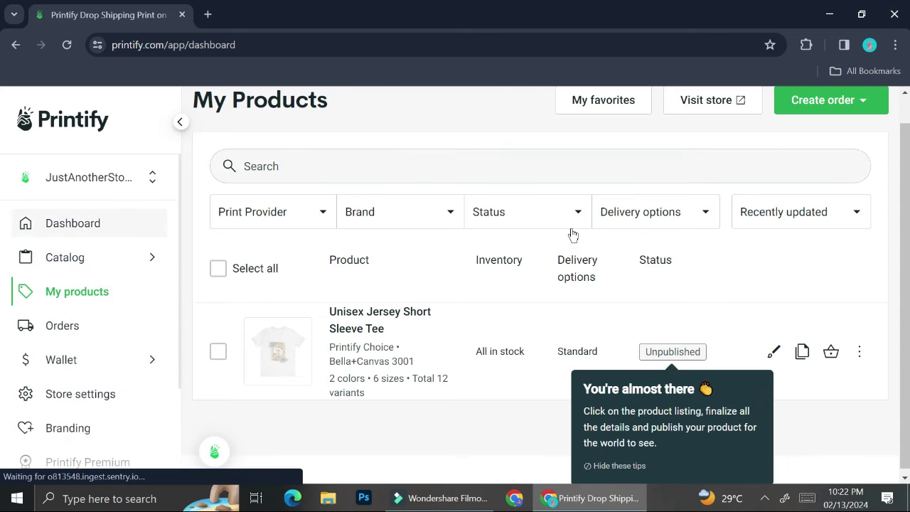
{"action": "scroll", "coordinate": [508, 285], "scroll_direction": "down", "scroll_amount": 3}
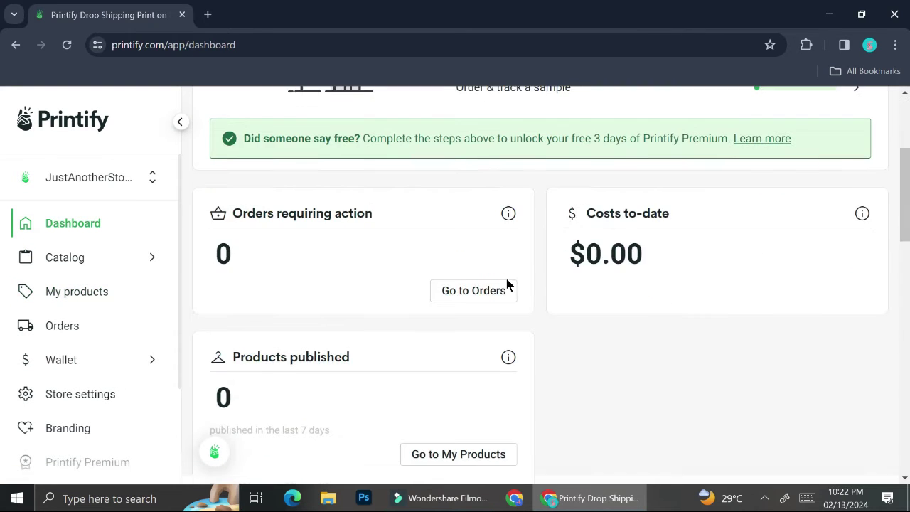
{"action": "scroll", "coordinate": [508, 285], "scroll_direction": "down", "scroll_amount": 5}
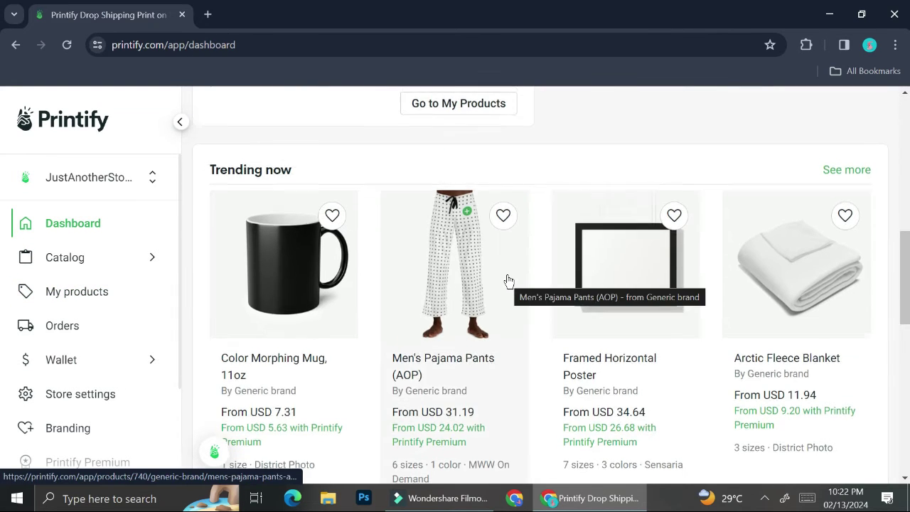
{"action": "scroll", "coordinate": [507, 282], "scroll_direction": "up", "scroll_amount": 1}
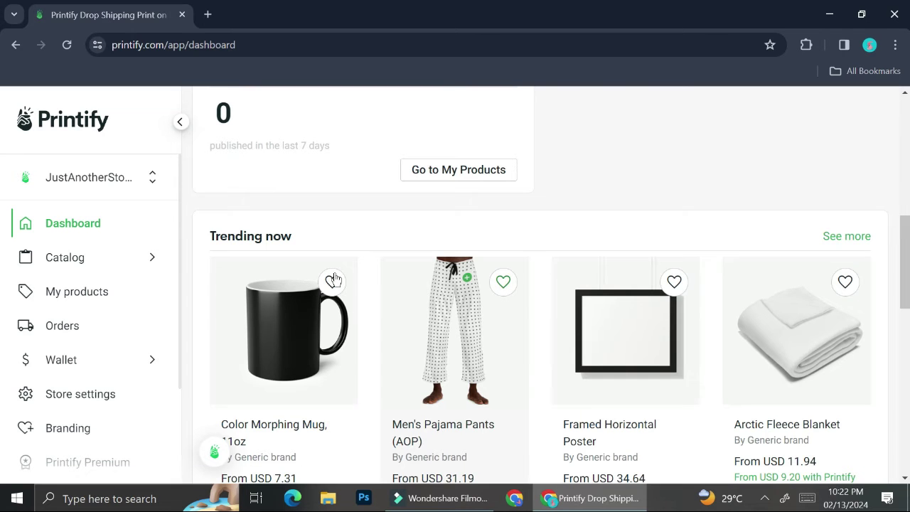
{"action": "scroll", "coordinate": [555, 264], "scroll_direction": "down", "scroll_amount": 1}
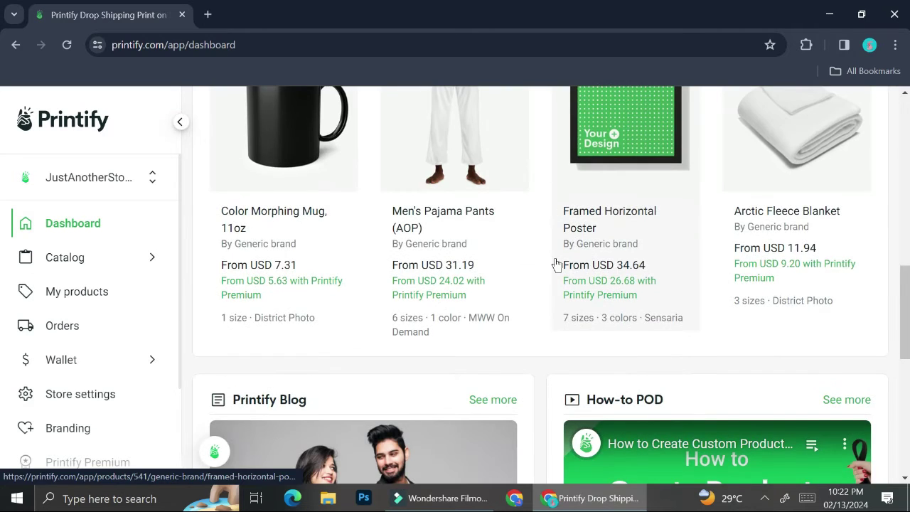
{"action": "scroll", "coordinate": [557, 265], "scroll_direction": "down", "scroll_amount": 3}
{"action": "scroll", "coordinate": [557, 264], "scroll_direction": "up", "scroll_amount": 5}
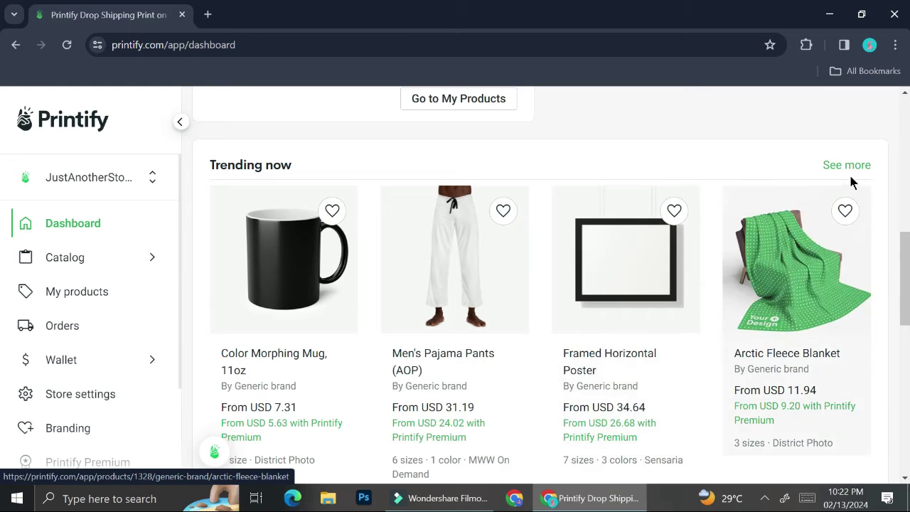
{"action": "left_click", "coordinate": [853, 171]}
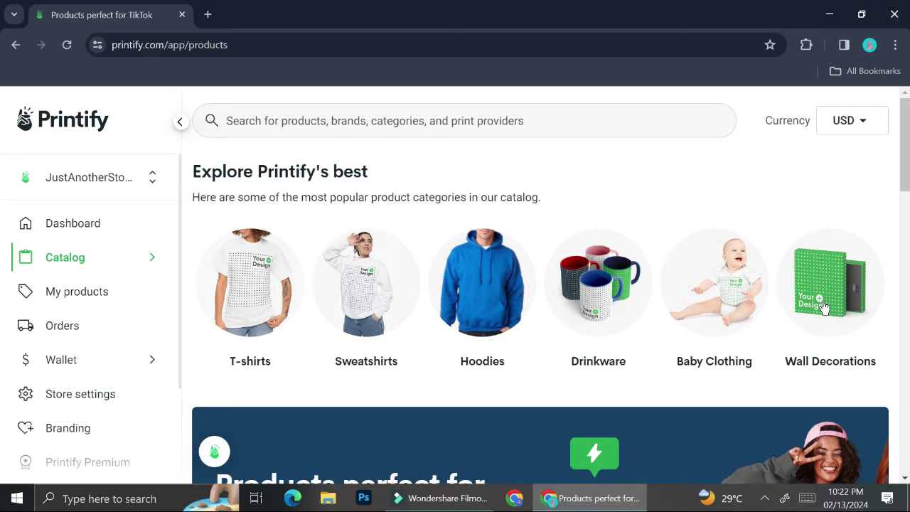
- Open the Baby Short Sleeve Onesie® from the Baby Clothing category
{"action": "left_click", "coordinate": [745, 308]}
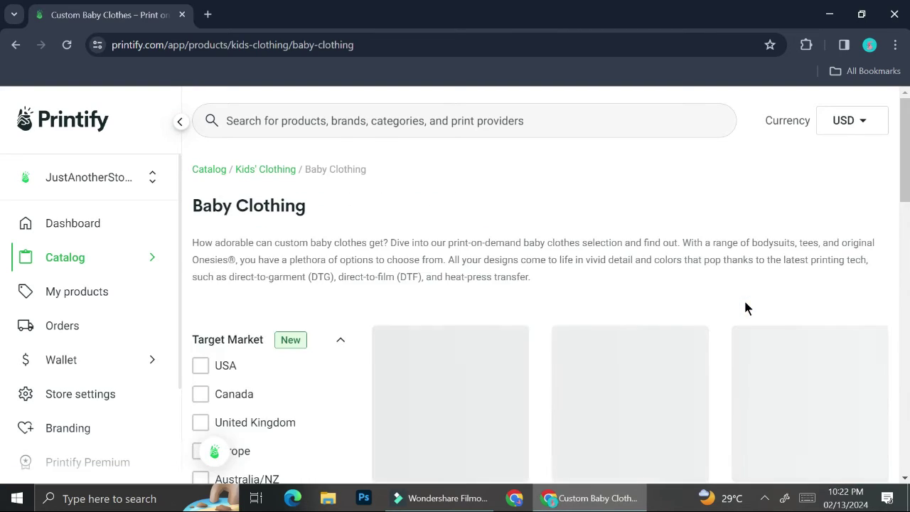
{"action": "scroll", "coordinate": [594, 263], "scroll_direction": "down", "scroll_amount": 2}
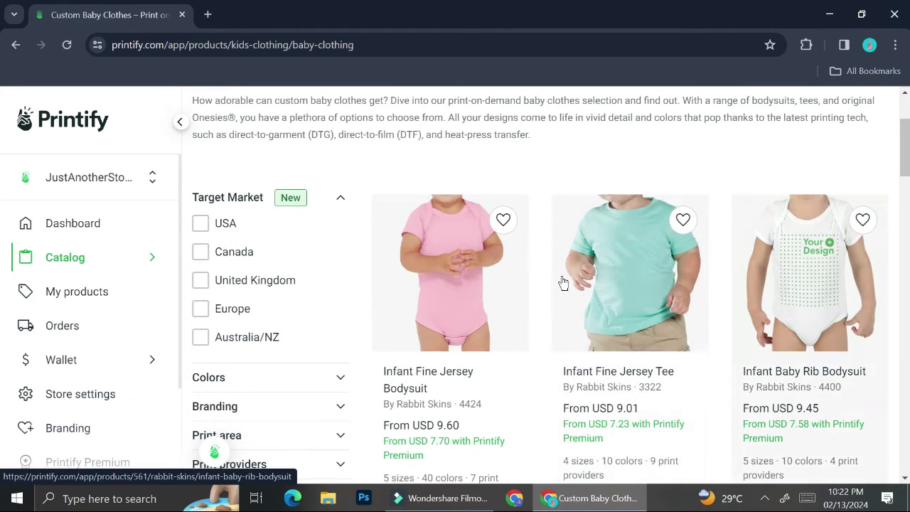
{"action": "scroll", "coordinate": [605, 288], "scroll_direction": "down", "scroll_amount": 3}
{"action": "scroll", "coordinate": [578, 299], "scroll_direction": "down", "scroll_amount": 2}
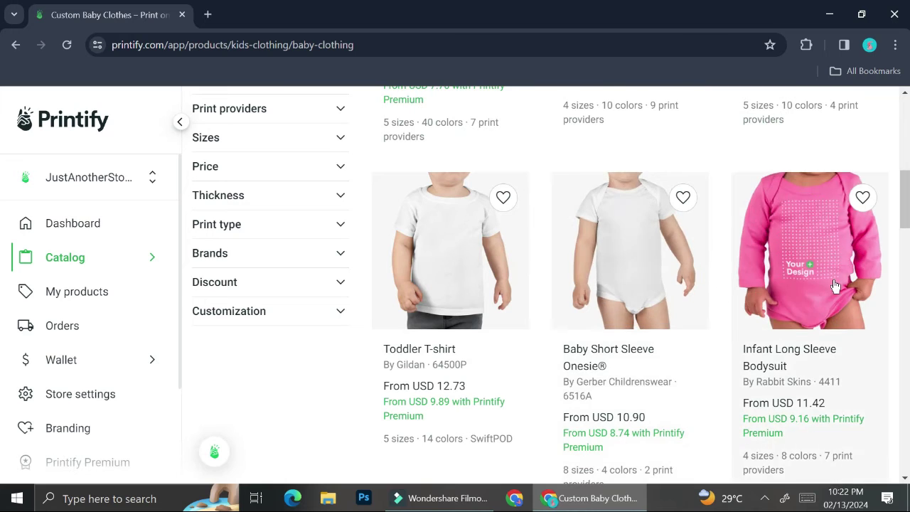
{"action": "left_click", "coordinate": [649, 270]}
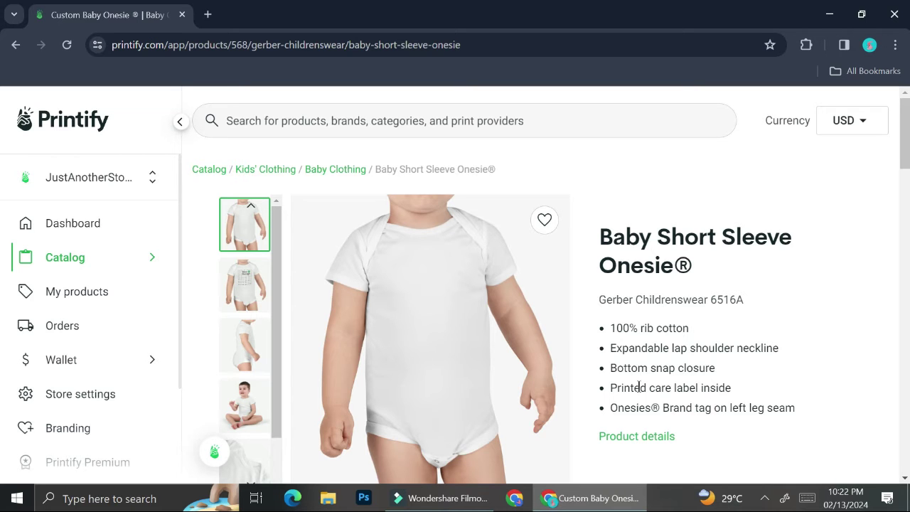
- Start designing the onesie with SwiftPOD as the print provider
{"action": "scroll", "coordinate": [708, 339], "scroll_direction": "down", "scroll_amount": 4}
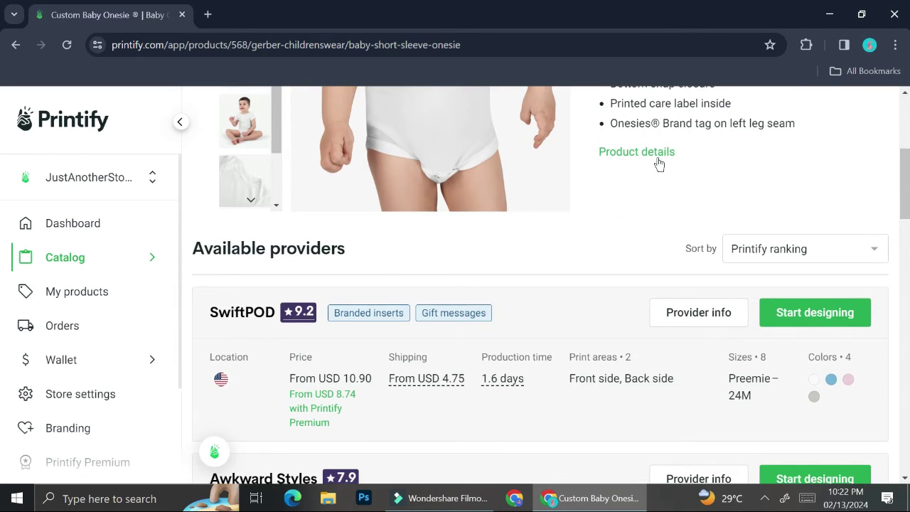
{"action": "scroll", "coordinate": [657, 162], "scroll_direction": "down", "scroll_amount": 7}
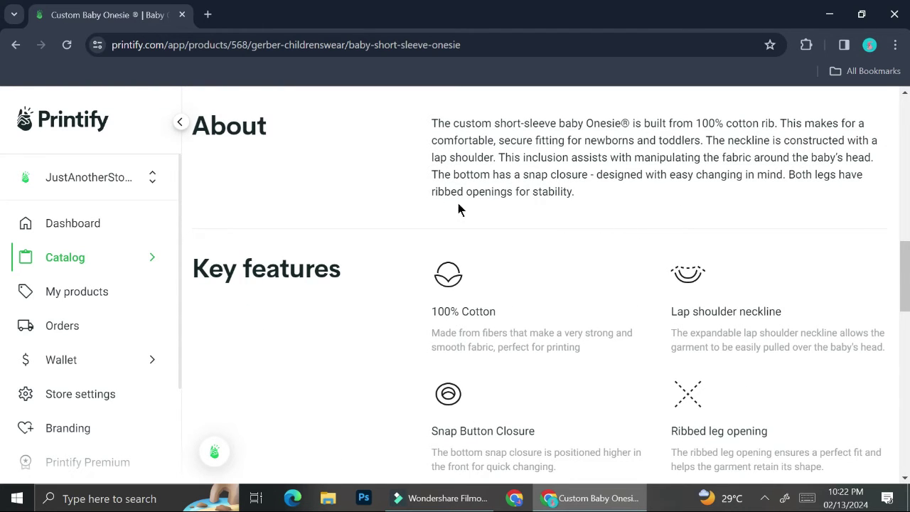
{"action": "scroll", "coordinate": [702, 264], "scroll_direction": "up", "scroll_amount": 5}
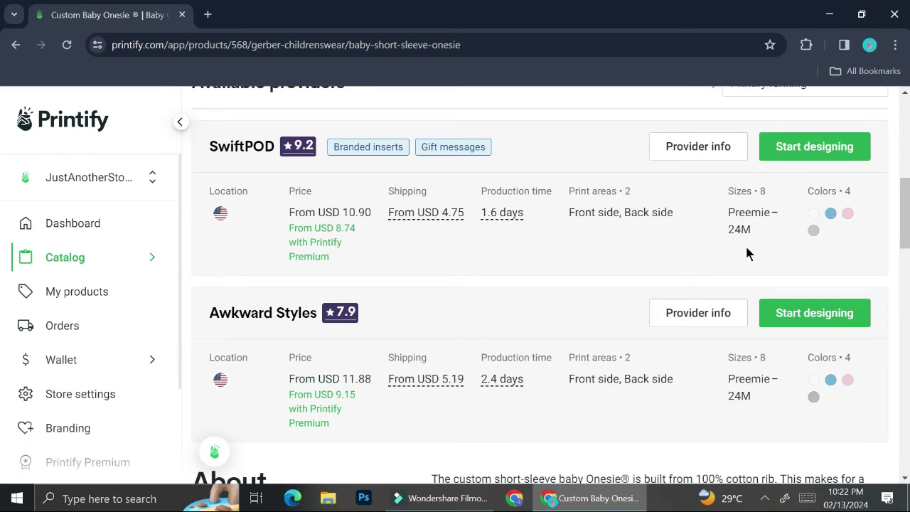
{"action": "scroll", "coordinate": [746, 253], "scroll_direction": "up", "scroll_amount": 5}
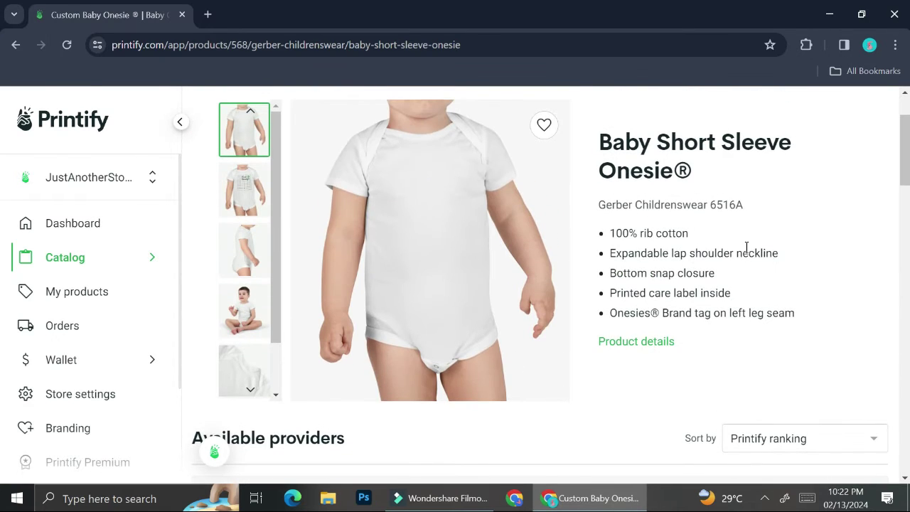
{"action": "scroll", "coordinate": [747, 247], "scroll_direction": "down", "scroll_amount": 2}
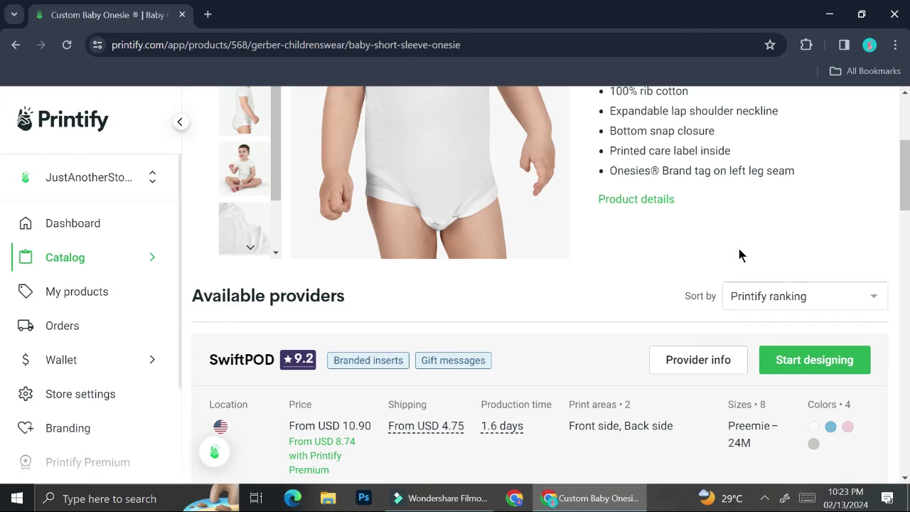
{"action": "scroll", "coordinate": [739, 247], "scroll_direction": "down", "scroll_amount": 3}
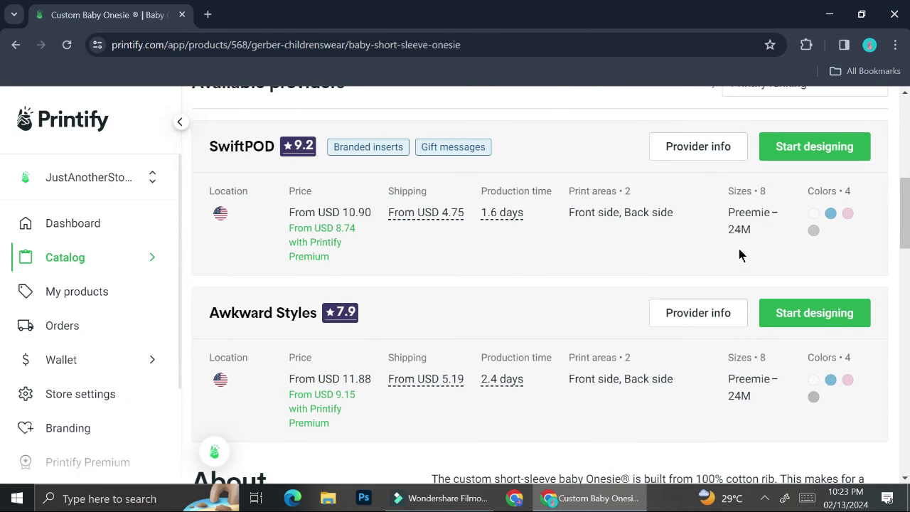
{"action": "left_click", "coordinate": [816, 151]}
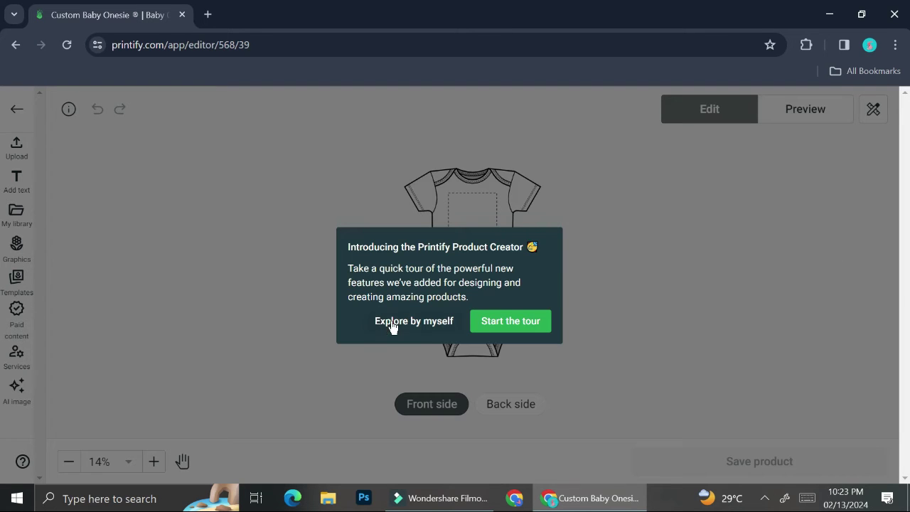
- Skip the editor tour and tip, then request a design upload from My device
{"action": "left_click", "coordinate": [387, 324]}
{"action": "left_click", "coordinate": [203, 402]}
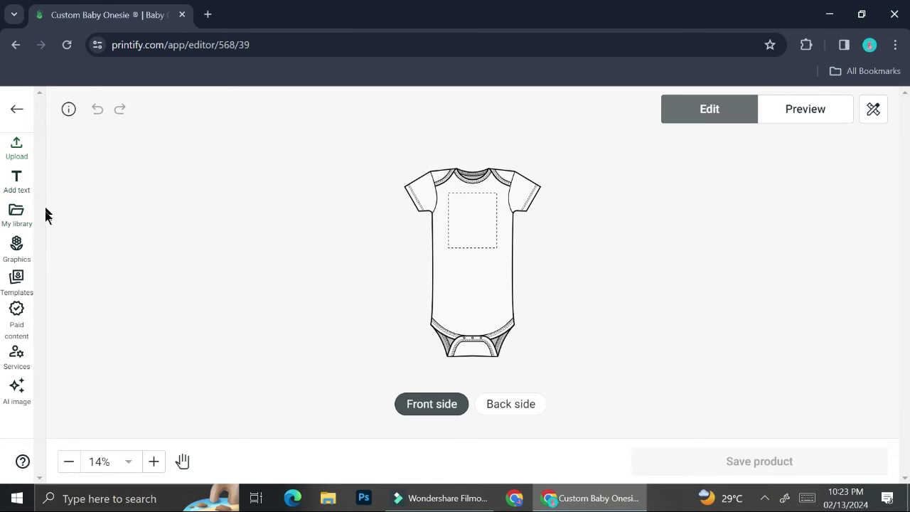
{"action": "left_click", "coordinate": [9, 147]}
{"action": "left_click", "coordinate": [163, 204]}
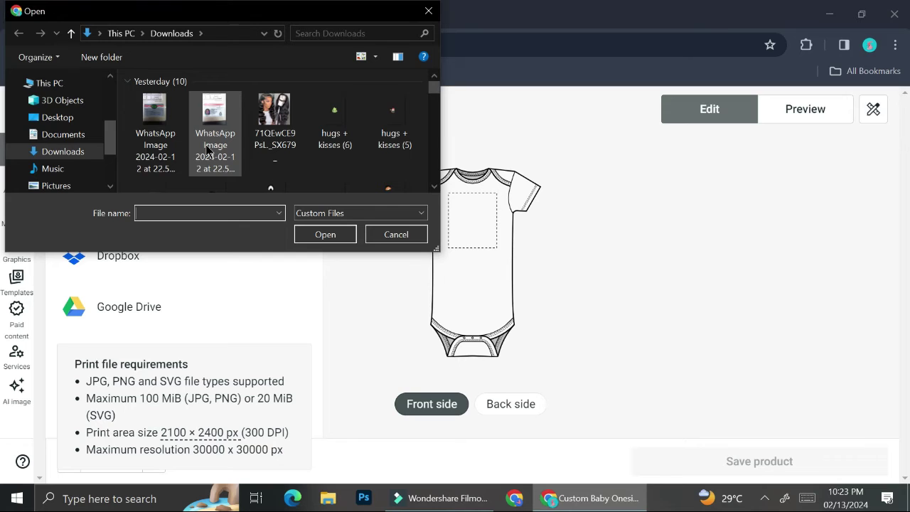
- Upload hugs + kisses.png from Downloads onto the onesie's front print area
{"action": "scroll", "coordinate": [383, 137], "scroll_direction": "down", "scroll_amount": 1}
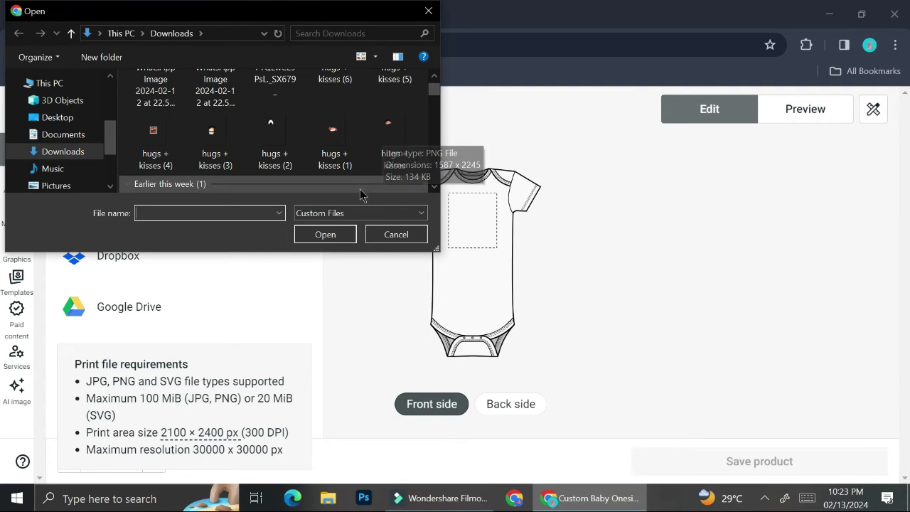
{"action": "scroll", "coordinate": [361, 173], "scroll_direction": "down", "scroll_amount": 1}
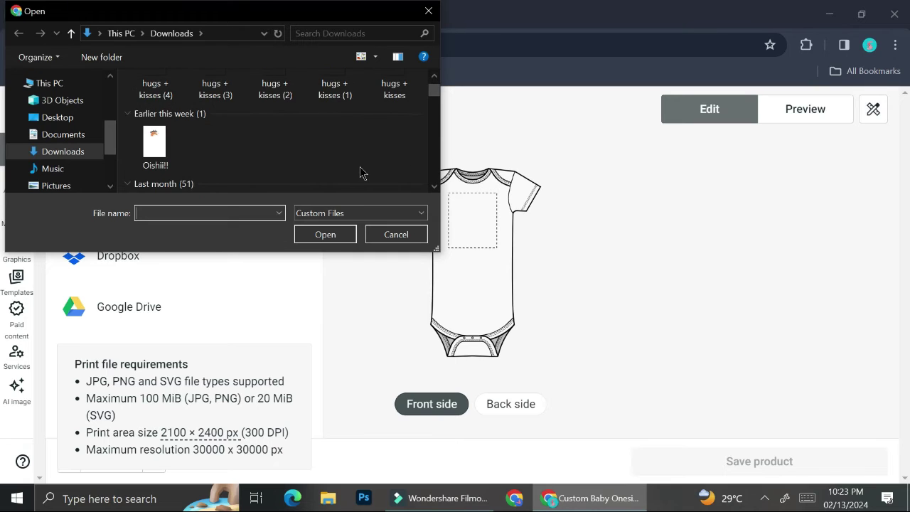
{"action": "scroll", "coordinate": [361, 172], "scroll_direction": "up", "scroll_amount": 1}
{"action": "double_click", "coordinate": [381, 91]}
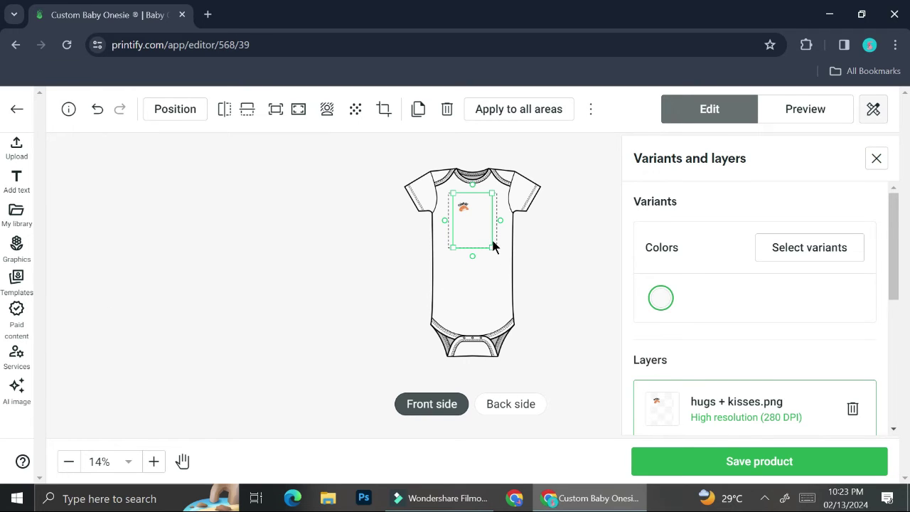
- Enlarge the hugs + kisses graphic on the onesie front to 140 DPI and deselect it
{"action": "left_click_drag", "start_coordinate": [492, 246], "coordinate": [510, 275]}
{"action": "left_click_drag", "start_coordinate": [514, 280], "coordinate": [534, 303]}
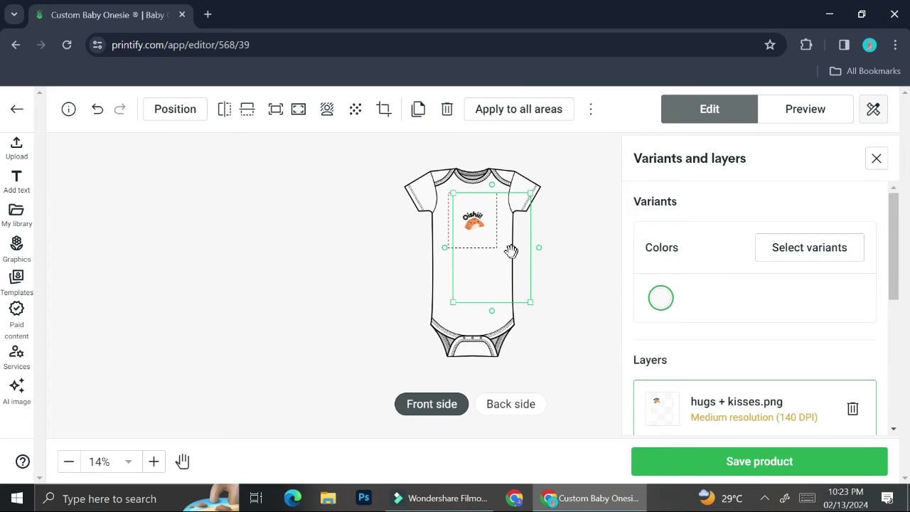
{"action": "left_click", "coordinate": [596, 267]}
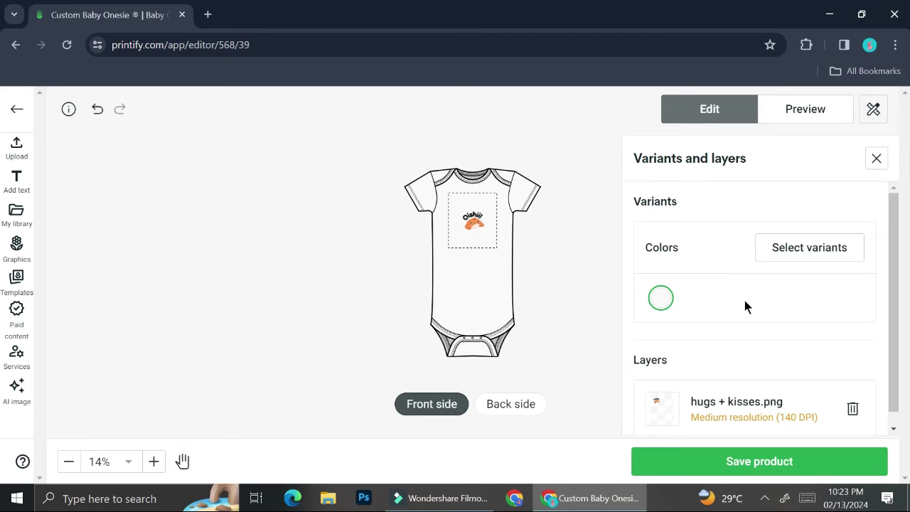
{"action": "left_click", "coordinate": [789, 254]}
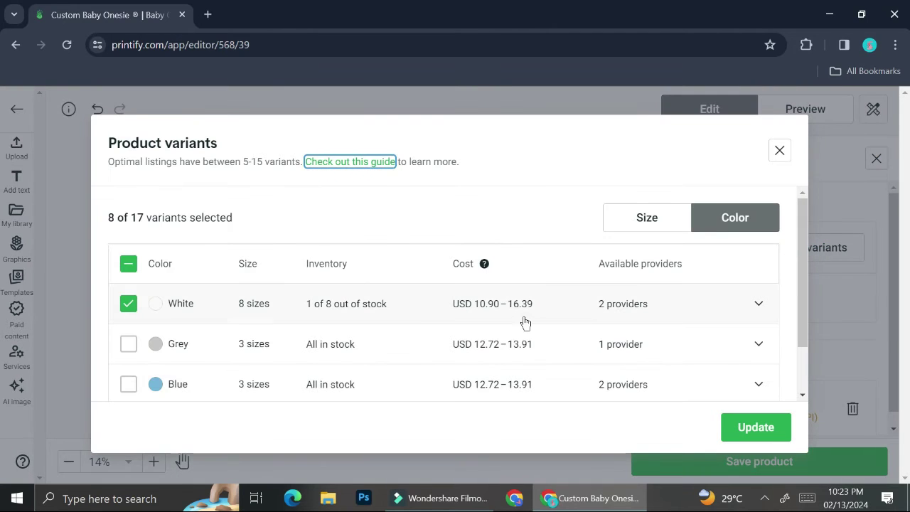
- Add Grey, Blue and Pink colour variants alongside White and apply the update
{"action": "scroll", "coordinate": [195, 311], "scroll_direction": "down", "scroll_amount": 1}
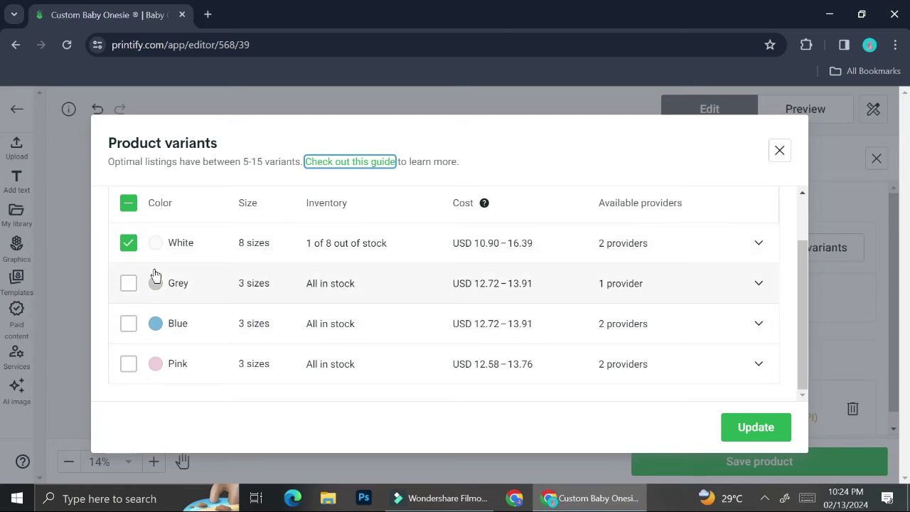
{"action": "left_click", "coordinate": [128, 283]}
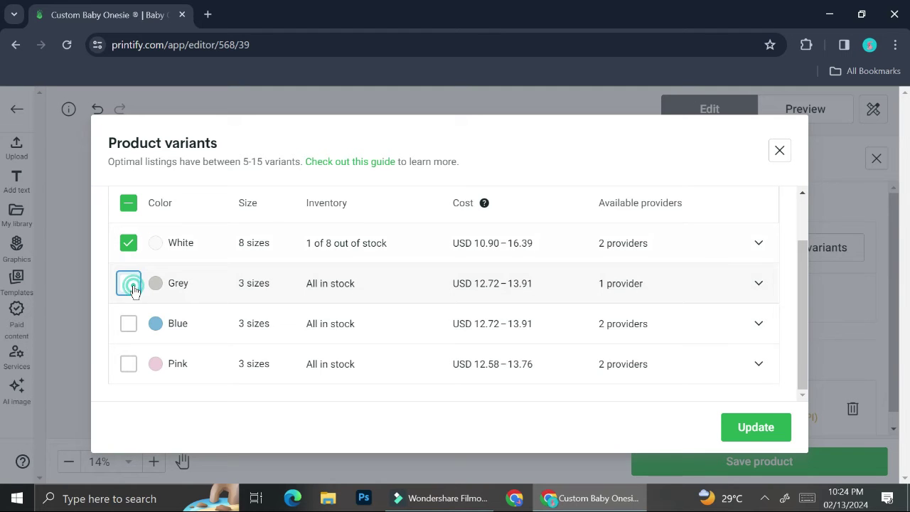
{"action": "scroll", "coordinate": [366, 328], "scroll_direction": "up", "scroll_amount": 1}
{"action": "scroll", "coordinate": [148, 371], "scroll_direction": "down", "scroll_amount": 1}
{"action": "scroll", "coordinate": [148, 370], "scroll_direction": "down", "scroll_amount": 1}
{"action": "left_click", "coordinate": [128, 323]}
{"action": "left_click", "coordinate": [129, 364]}
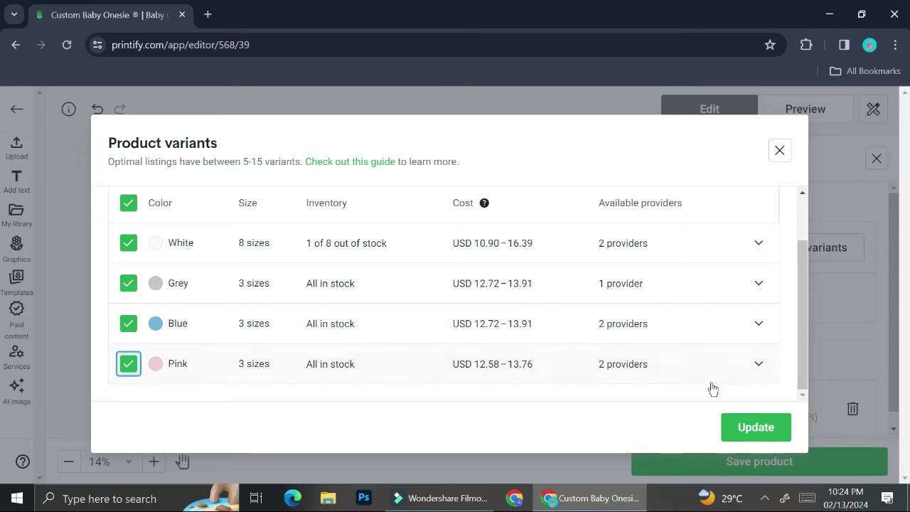
{"action": "left_click", "coordinate": [781, 434]}
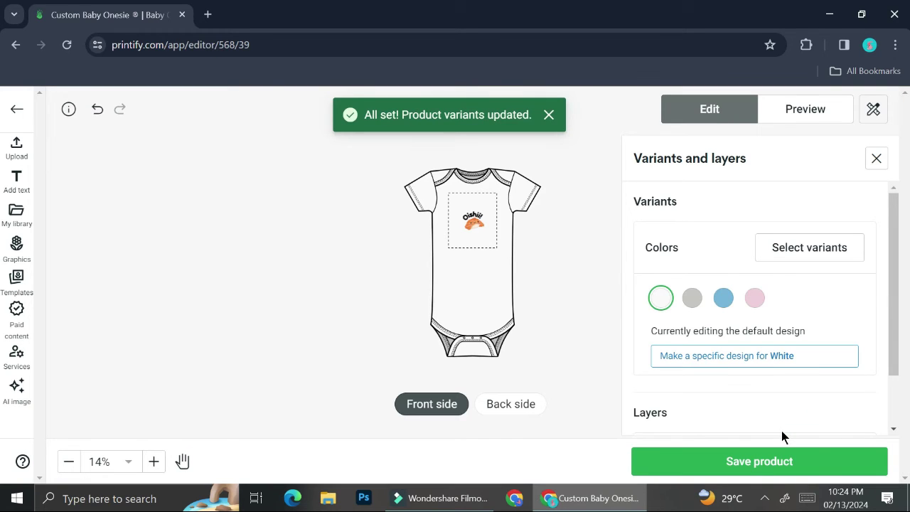
- Preview the onesie in Grey, Blue and Pink, return to White, and save the product
{"action": "left_click", "coordinate": [690, 299]}
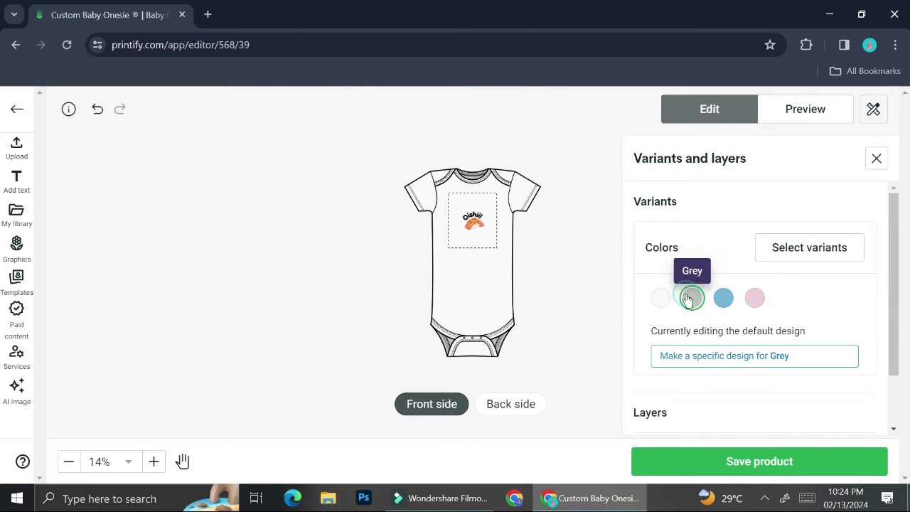
{"action": "left_click", "coordinate": [724, 300]}
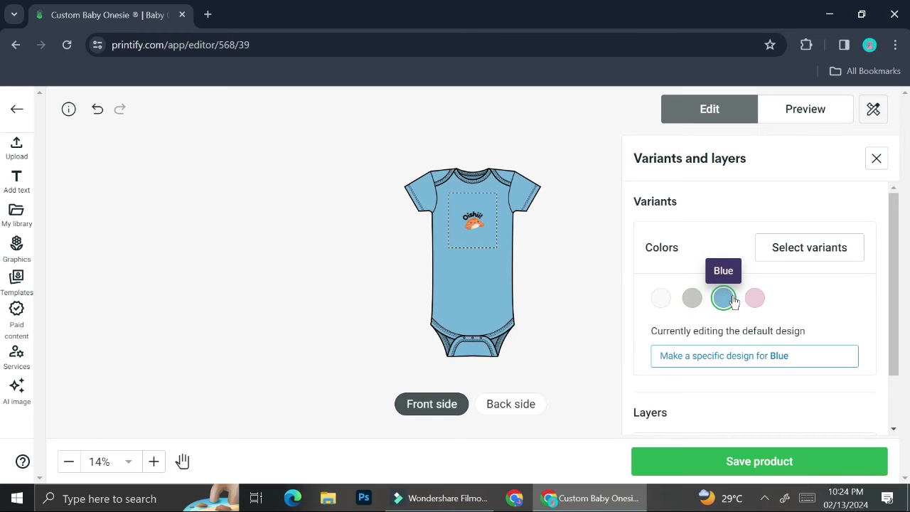
{"action": "left_click", "coordinate": [758, 299]}
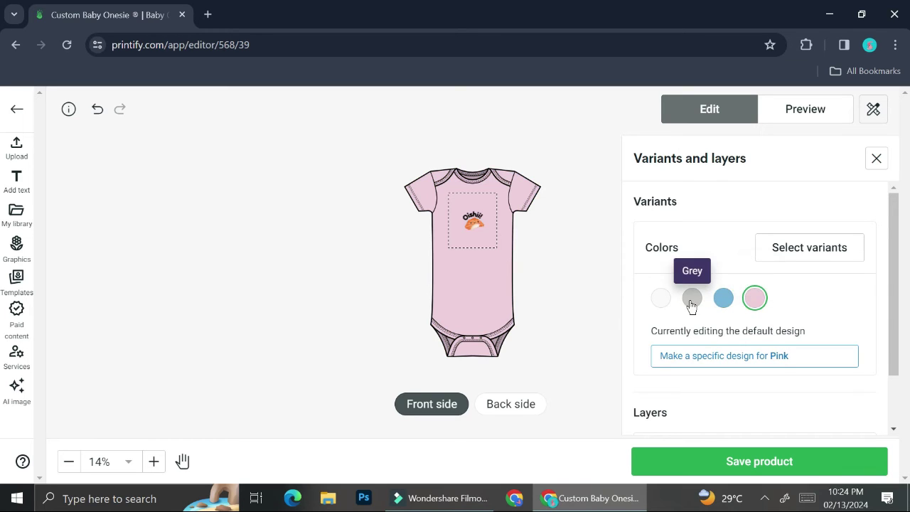
{"action": "left_click", "coordinate": [659, 302]}
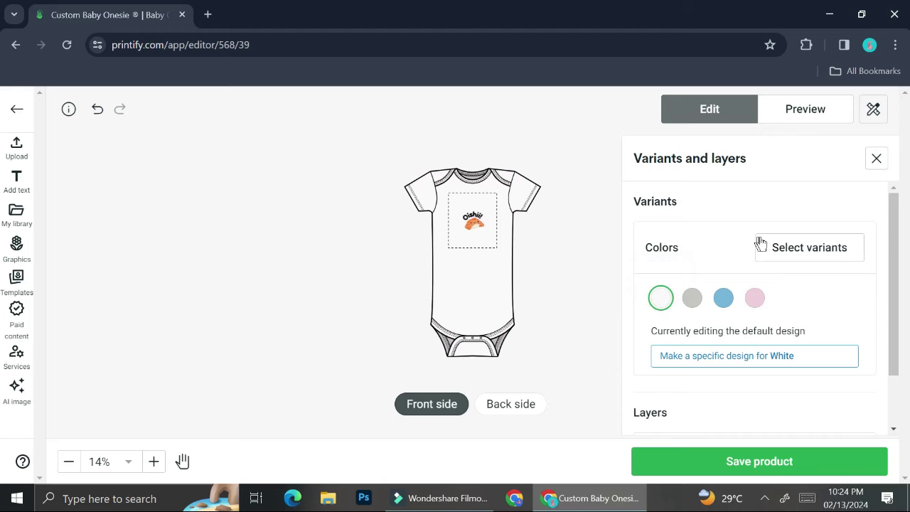
{"action": "scroll", "coordinate": [757, 317], "scroll_direction": "down", "scroll_amount": 1}
{"action": "left_click", "coordinate": [779, 455]}
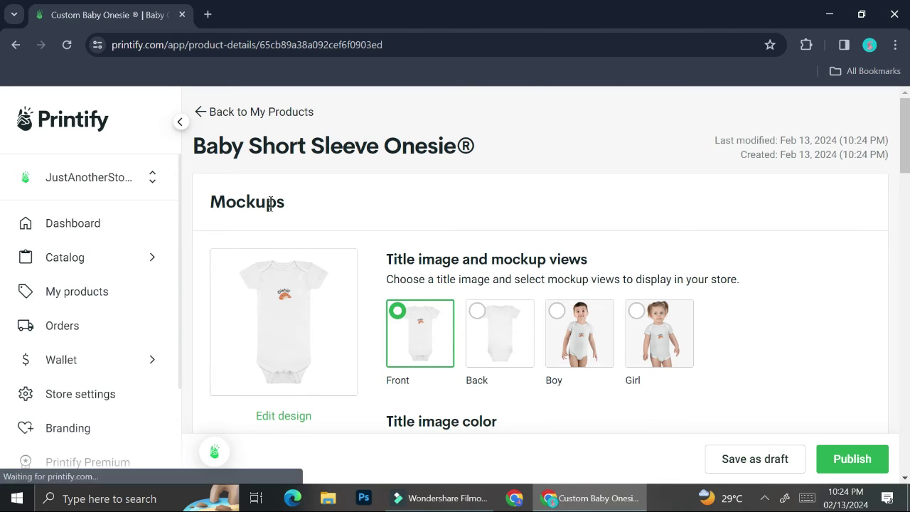
- Try the Boy mockup as title image, view it enlarged, then pick the Girl view
{"action": "left_click", "coordinate": [592, 325]}
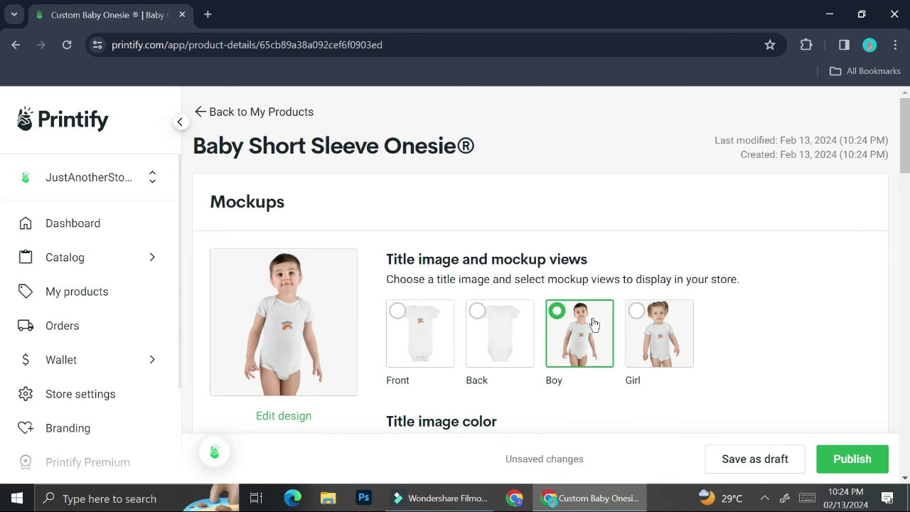
{"action": "left_click", "coordinate": [303, 338]}
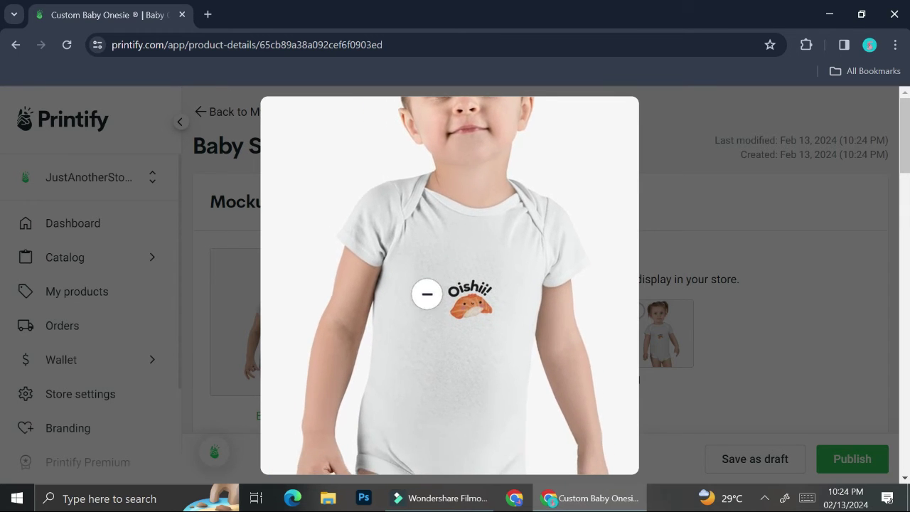
{"action": "left_click", "coordinate": [552, 313]}
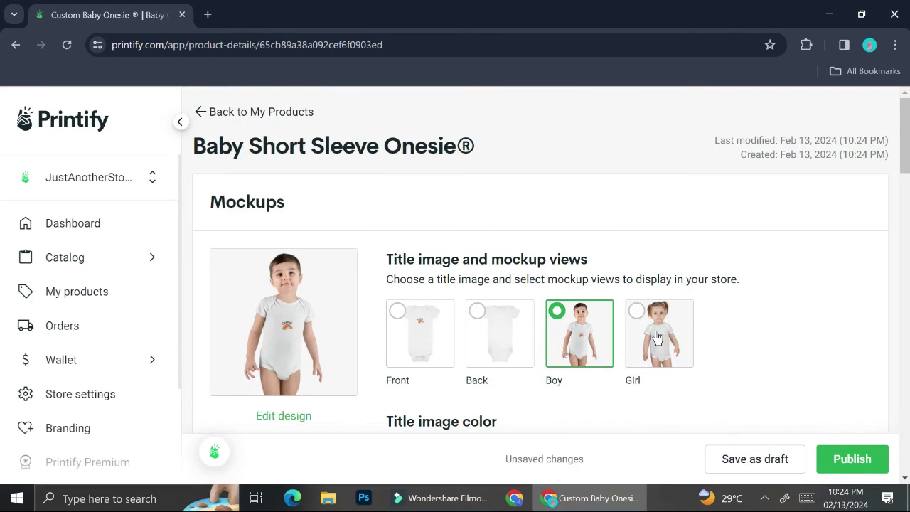
{"action": "left_click", "coordinate": [648, 324]}
{"action": "scroll", "coordinate": [648, 324], "scroll_direction": "down", "scroll_amount": 2}
- Cycle the title image colour through Grey, Blue and Pink, ending back on White
{"action": "left_click", "coordinate": [511, 349]}
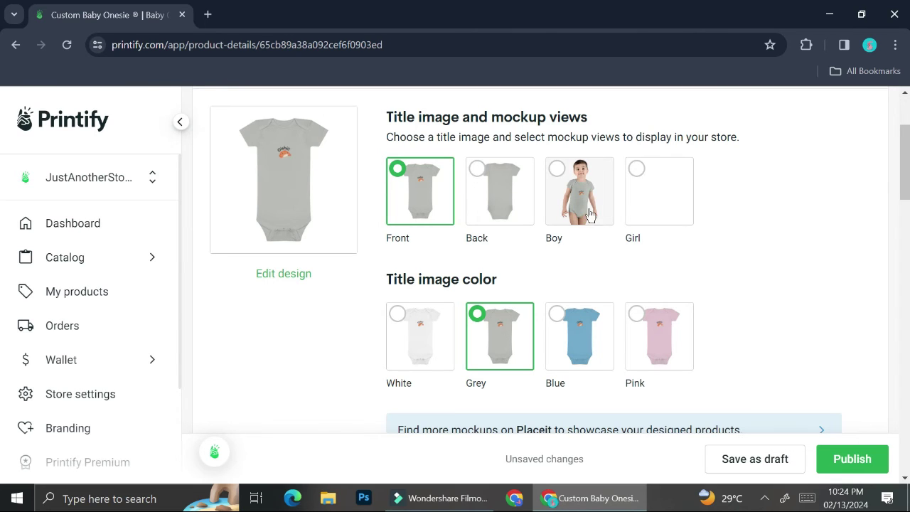
{"action": "left_click", "coordinate": [575, 333]}
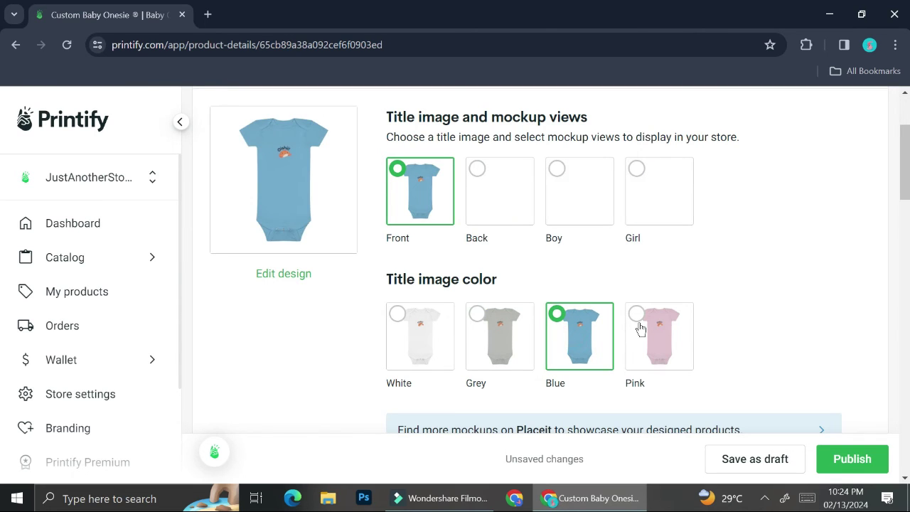
{"action": "left_click", "coordinate": [640, 316]}
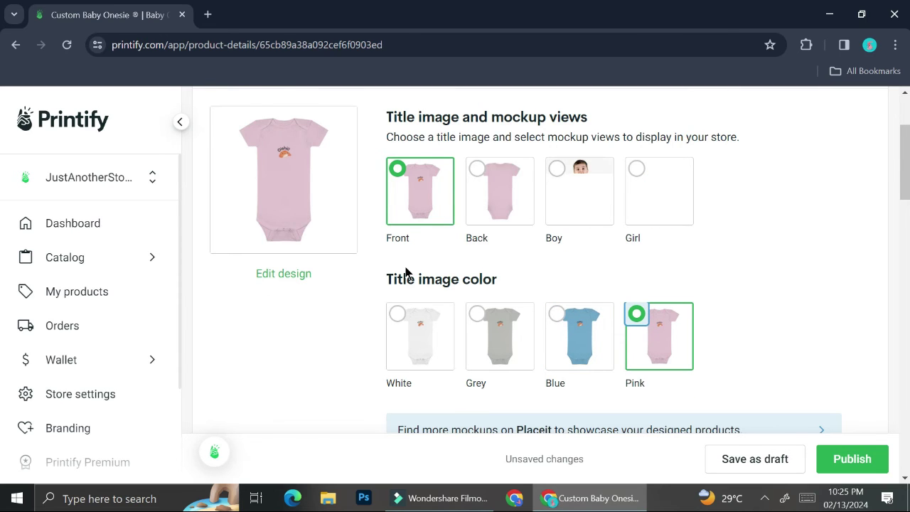
{"action": "scroll", "coordinate": [481, 210], "scroll_direction": "up", "scroll_amount": 1}
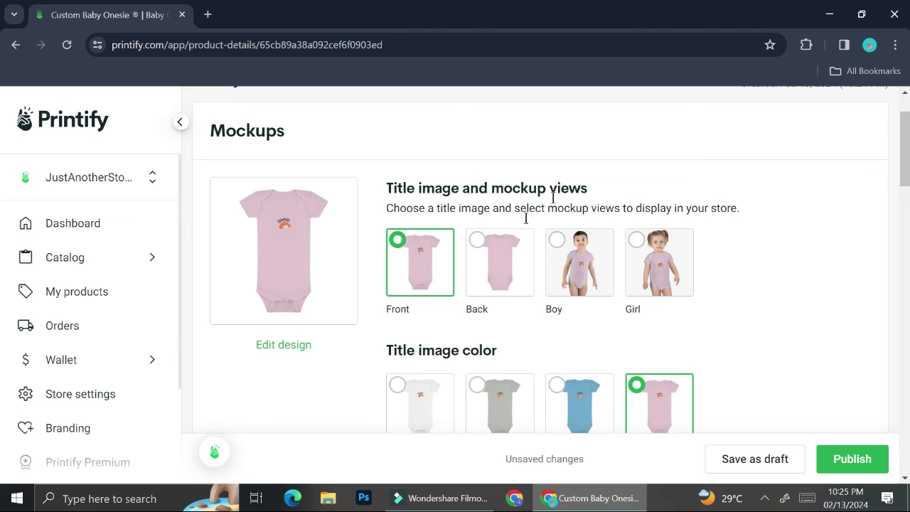
{"action": "left_click", "coordinate": [425, 420]}
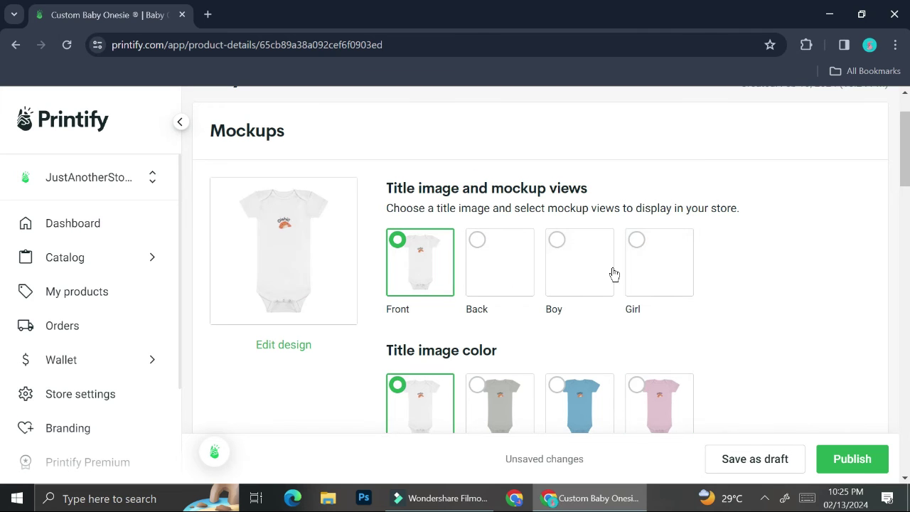
{"action": "scroll", "coordinate": [615, 320], "scroll_direction": "down", "scroll_amount": 5}
- Select all 17 onesie variants in the Pricing table and publish the onesie
{"action": "scroll", "coordinate": [605, 370], "scroll_direction": "down", "scroll_amount": 3}
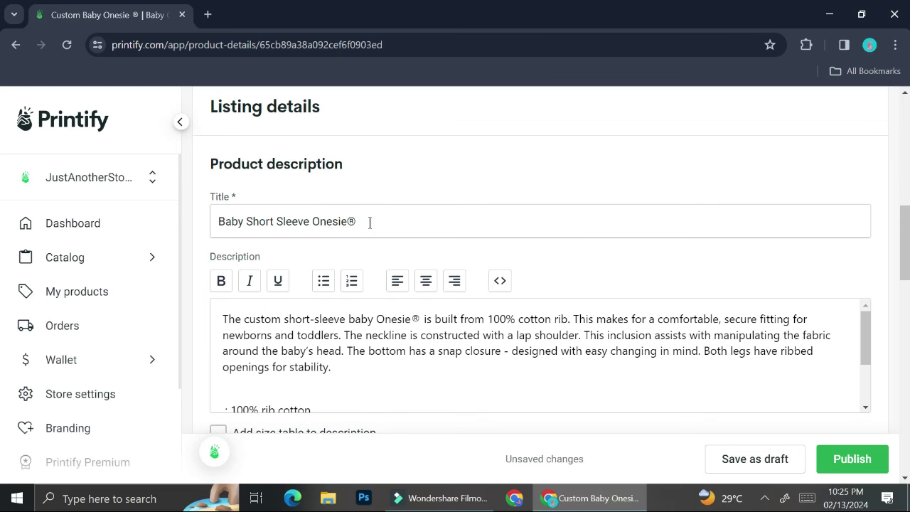
{"action": "scroll", "coordinate": [357, 319], "scroll_direction": "down", "scroll_amount": 2}
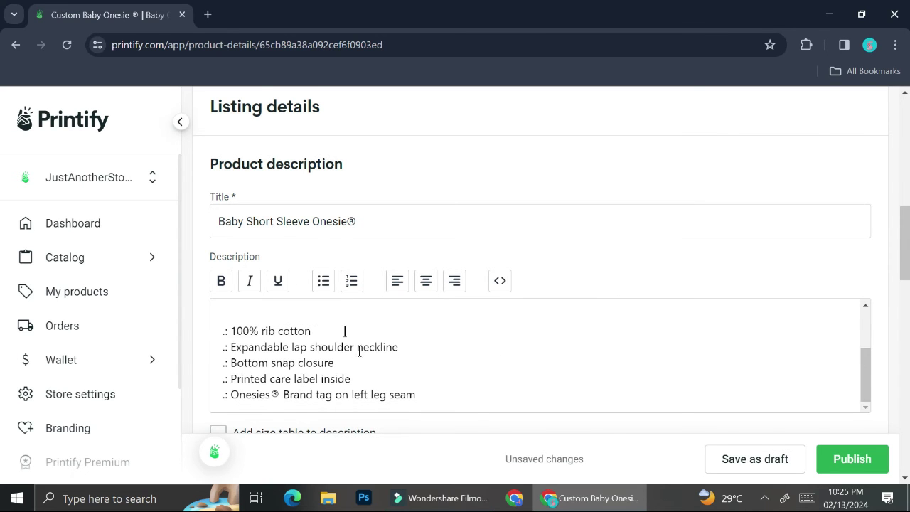
{"action": "scroll", "coordinate": [379, 357], "scroll_direction": "down", "scroll_amount": 6}
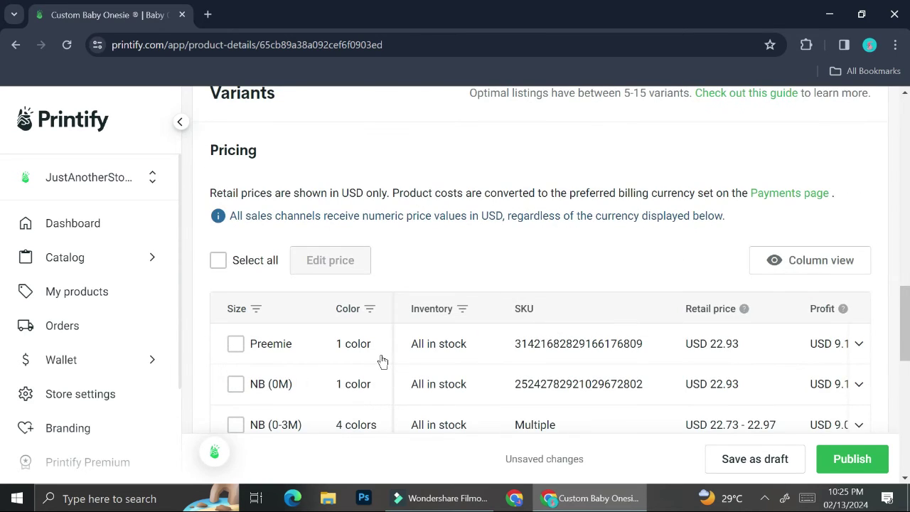
{"action": "scroll", "coordinate": [382, 361], "scroll_direction": "up", "scroll_amount": 1}
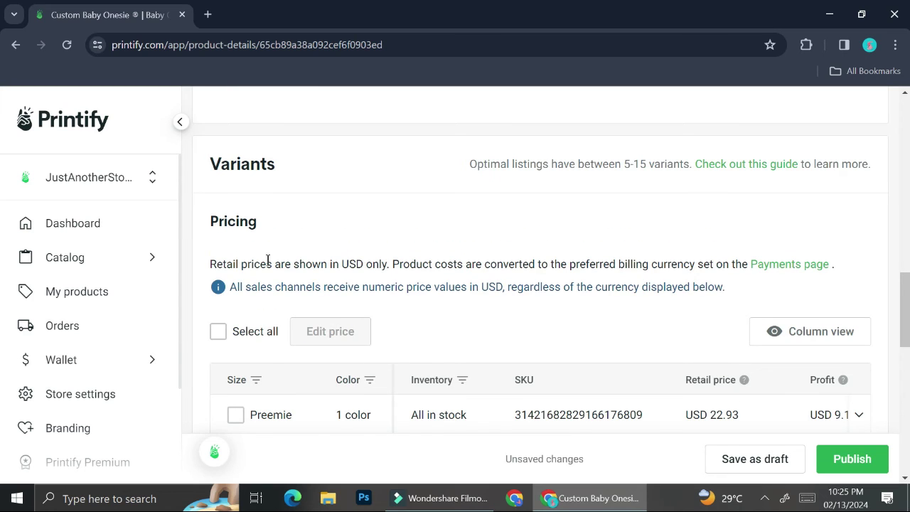
{"action": "scroll", "coordinate": [401, 305], "scroll_direction": "down", "scroll_amount": 5}
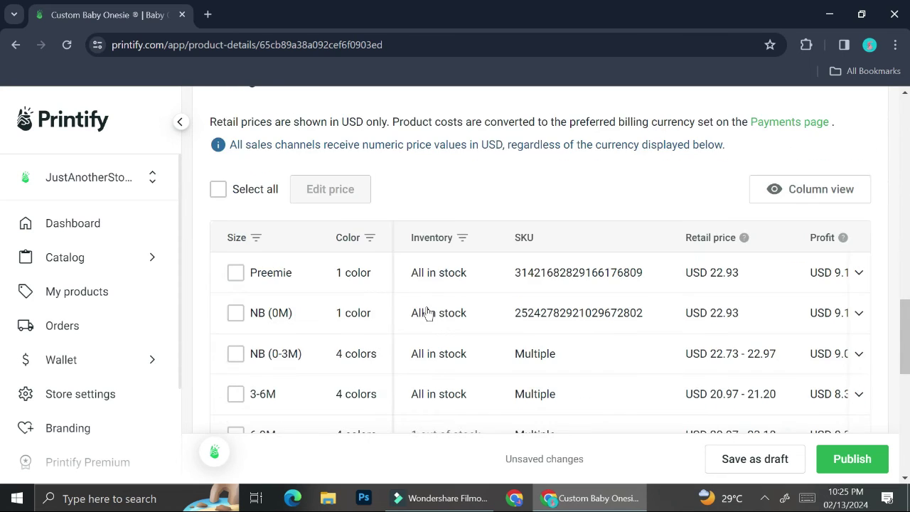
{"action": "scroll", "coordinate": [374, 305], "scroll_direction": "up", "scroll_amount": 5}
{"action": "left_click", "coordinate": [219, 331]}
{"action": "scroll", "coordinate": [469, 323], "scroll_direction": "down", "scroll_amount": 7}
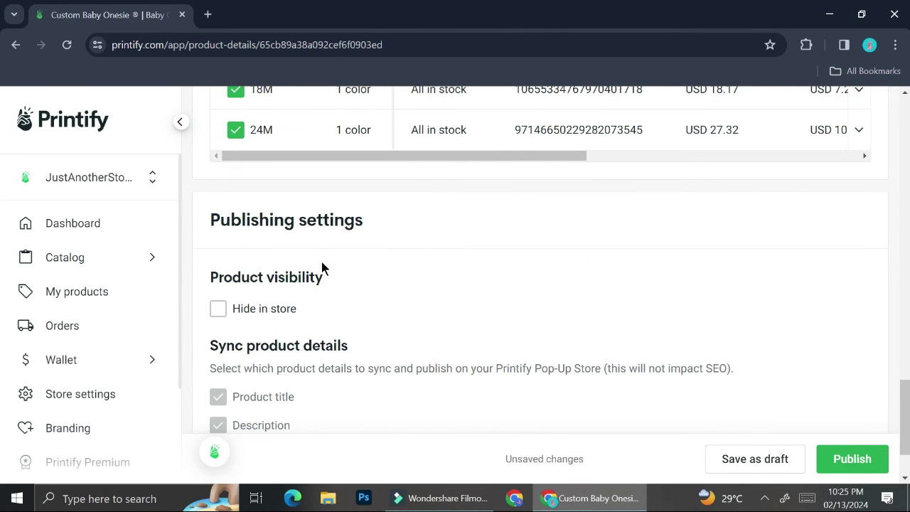
{"action": "scroll", "coordinate": [331, 270], "scroll_direction": "down", "scroll_amount": 2}
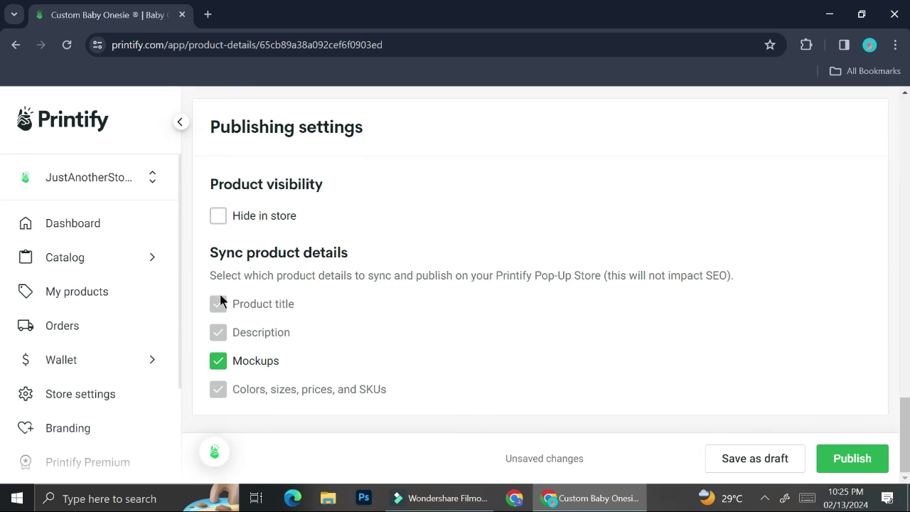
{"action": "left_click", "coordinate": [834, 469]}
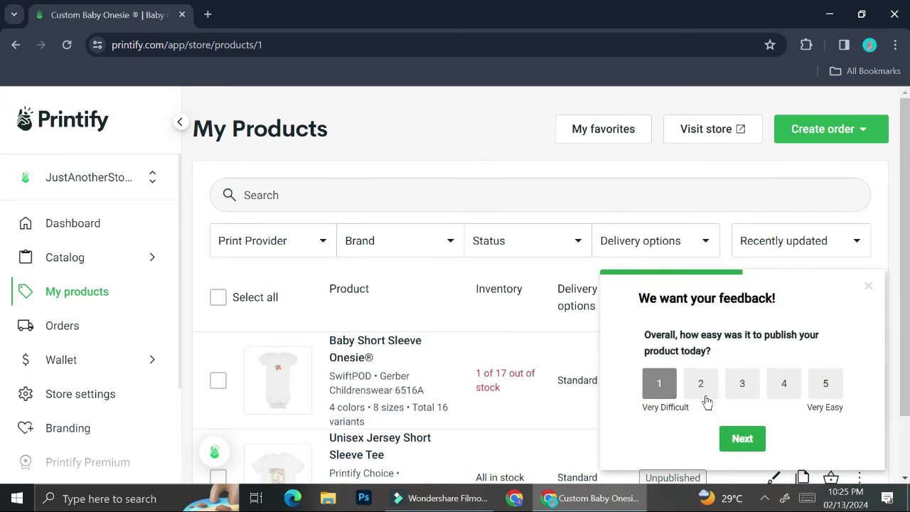
- Dismiss the feedback survey, select the Unisex Jersey Short Sleeve Tee, and start publishing it
{"action": "left_click", "coordinate": [869, 287]}
{"action": "scroll", "coordinate": [503, 306], "scroll_direction": "down", "scroll_amount": 1}
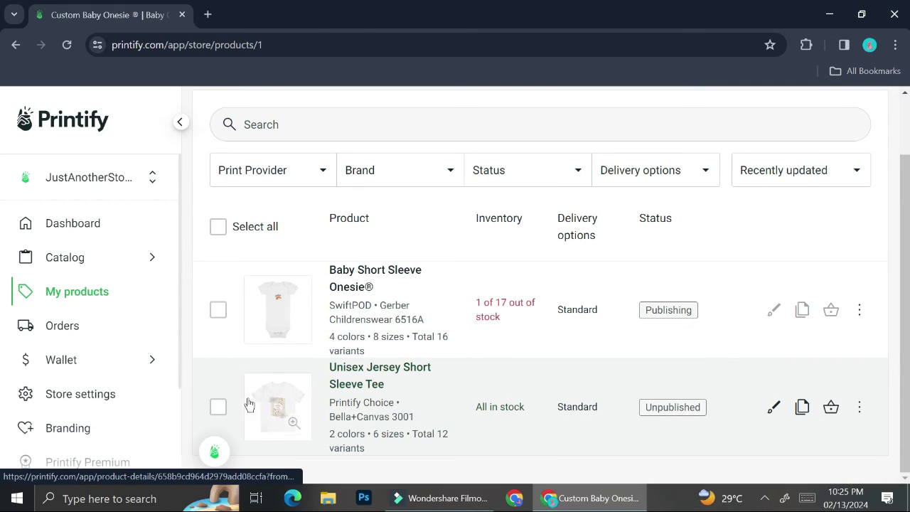
{"action": "left_click", "coordinate": [218, 407]}
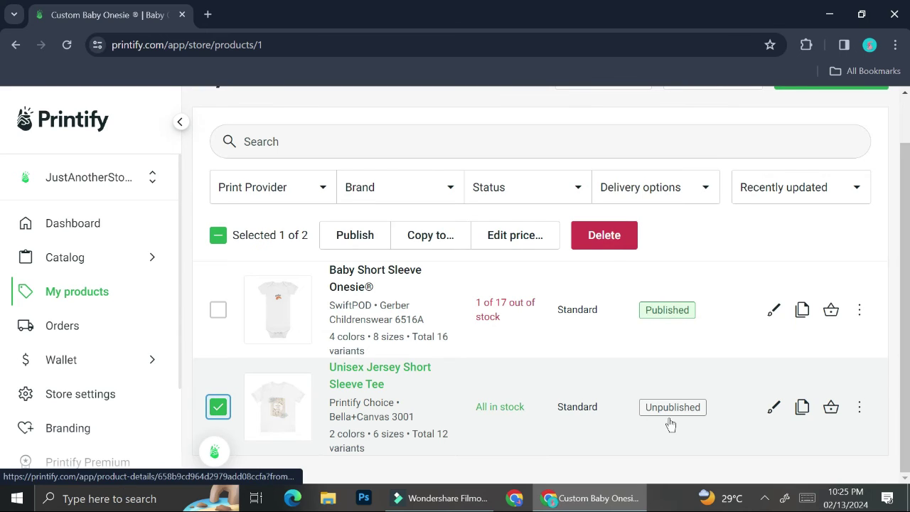
{"action": "left_click", "coordinate": [355, 236]}
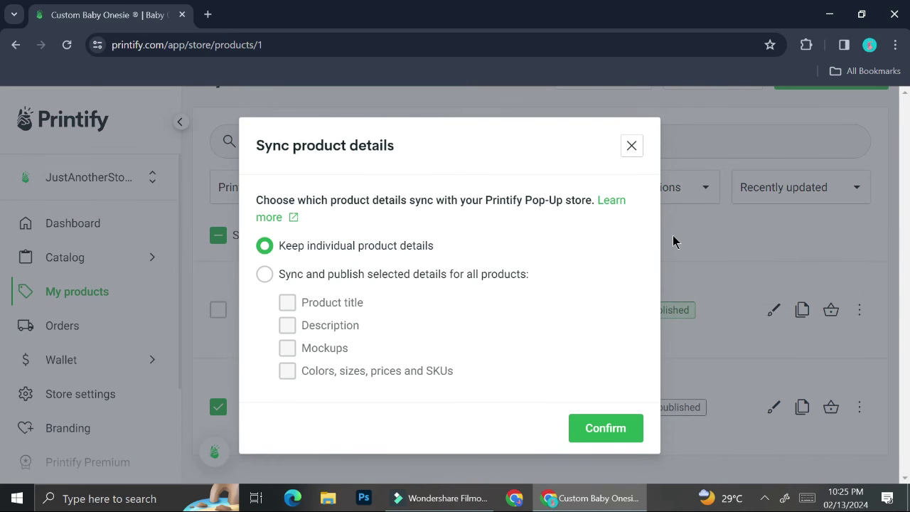
- Sync and publish the tee with Mockups, Description, and Colors, sizes, prices and SKUs
{"action": "left_click", "coordinate": [263, 276]}
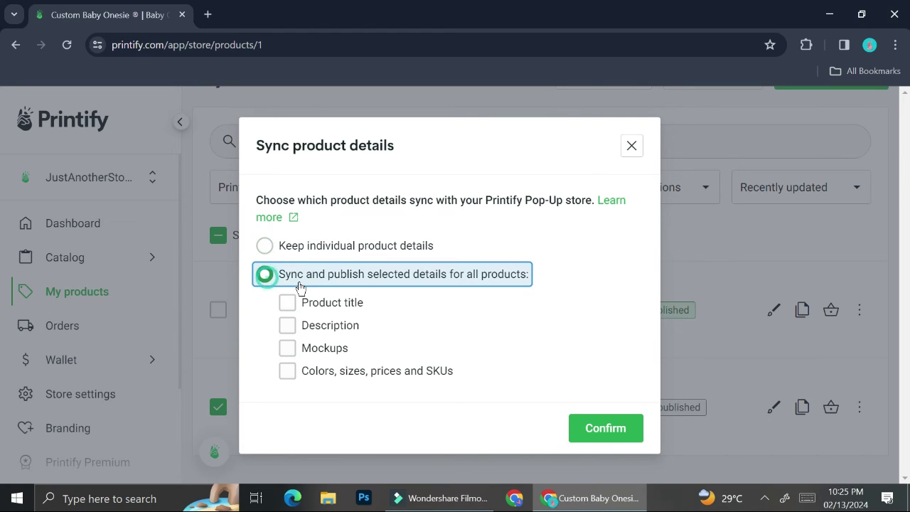
{"action": "left_click", "coordinate": [332, 310]}
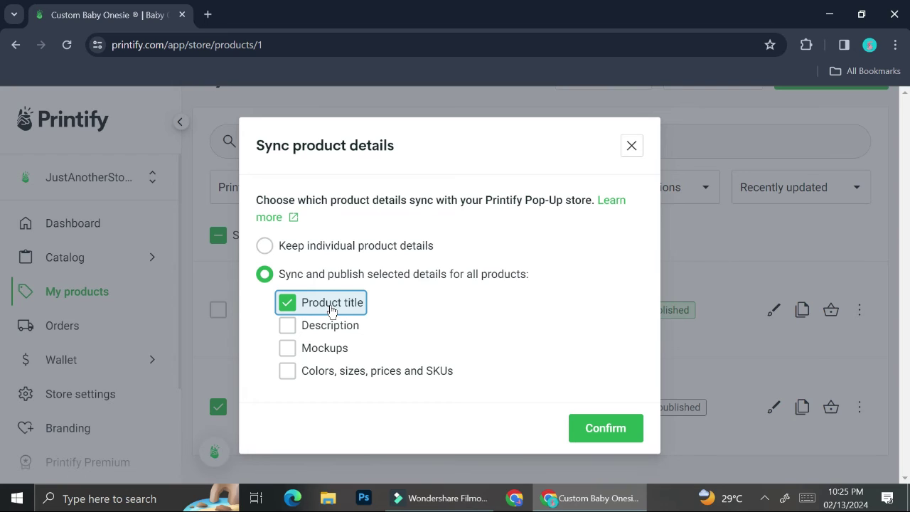
{"action": "left_click", "coordinate": [332, 312]}
{"action": "left_click", "coordinate": [320, 349]}
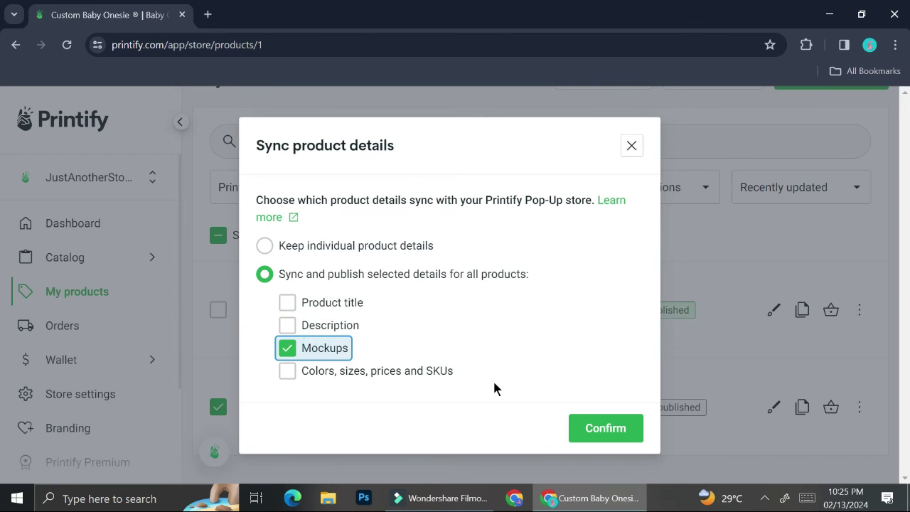
{"action": "left_click", "coordinate": [419, 374]}
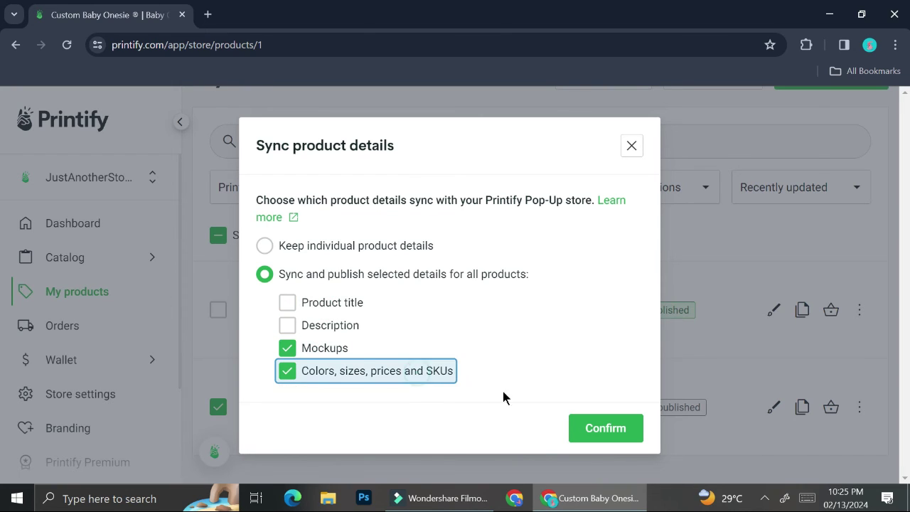
{"action": "left_click", "coordinate": [340, 327]}
{"action": "left_click", "coordinate": [635, 434]}
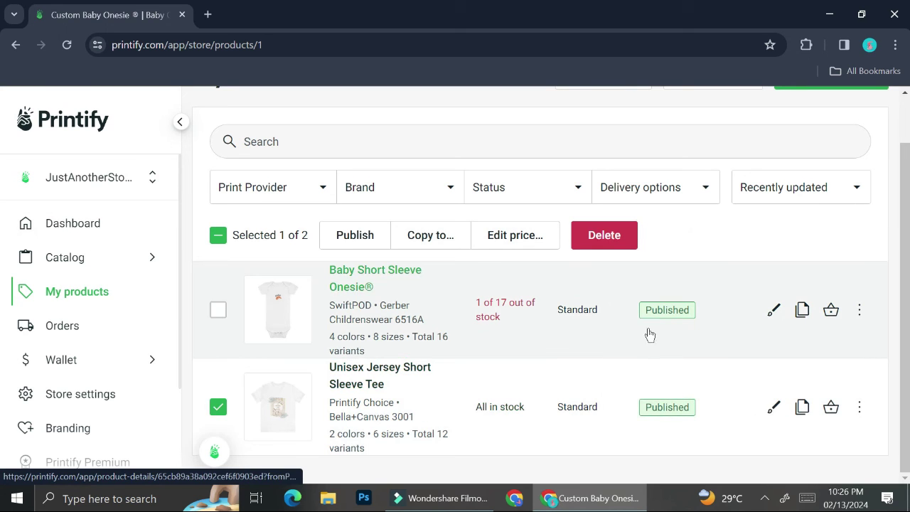
- Check the Dashboard, go back to My Products, and open the live storefront via Visit store
{"action": "left_click", "coordinate": [73, 225]}
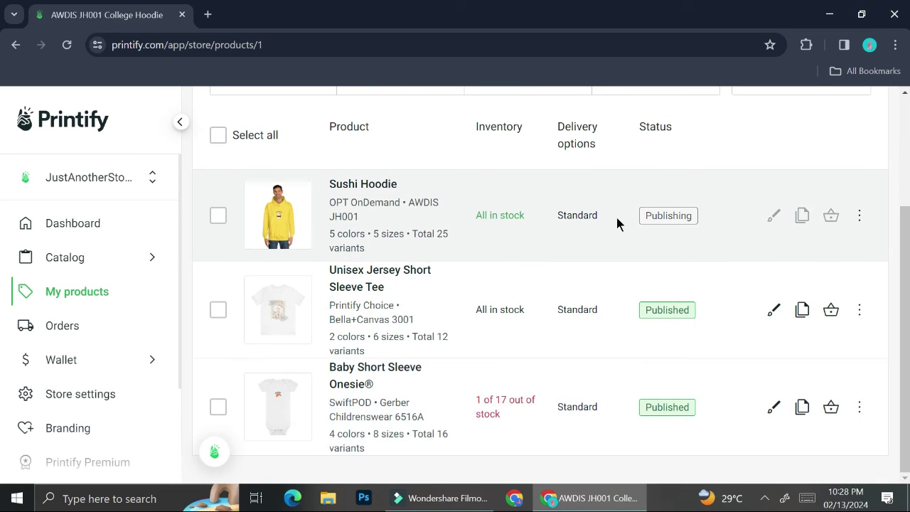
{"action": "scroll", "coordinate": [616, 224], "scroll_direction": "up", "scroll_amount": 3}
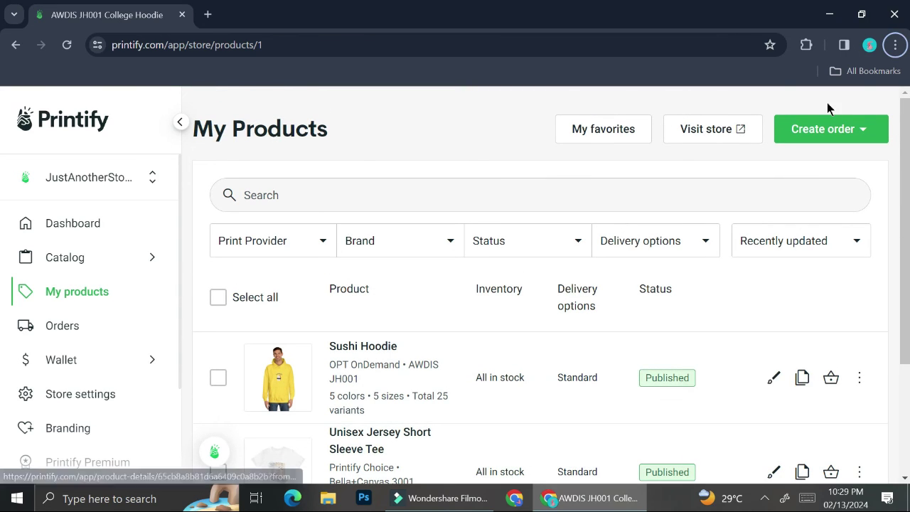
{"action": "left_click", "coordinate": [735, 129]}
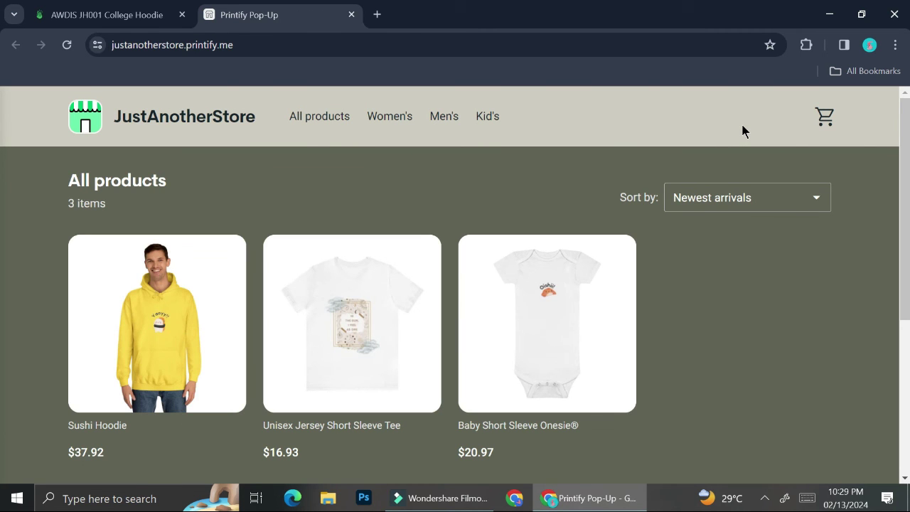
- Browse the Unisex Jersey tee's product page and mockups, then return to All products
{"action": "scroll", "coordinate": [441, 206], "scroll_direction": "down", "scroll_amount": 2}
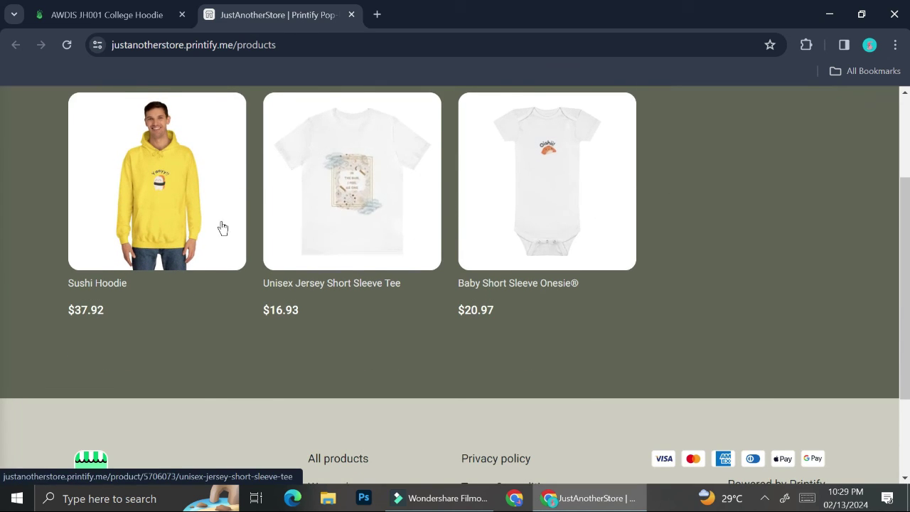
{"action": "left_click", "coordinate": [358, 234]}
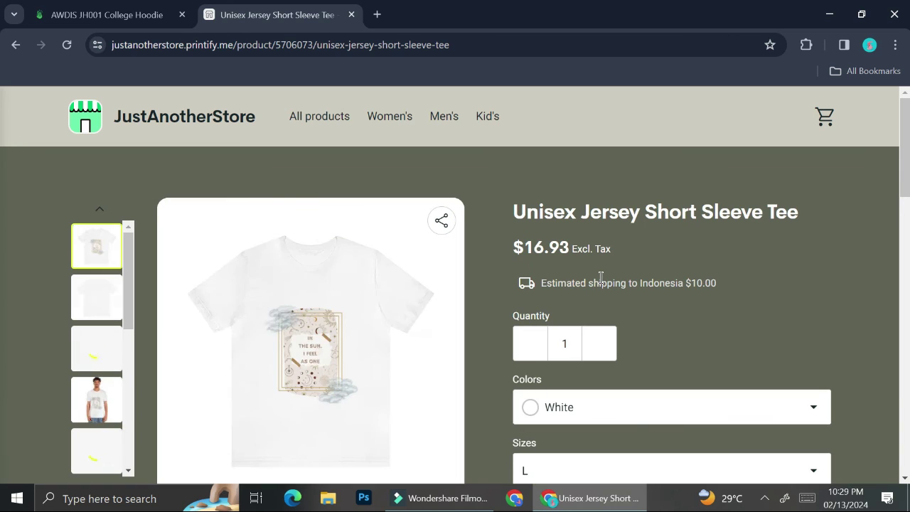
{"action": "left_click", "coordinate": [108, 356]}
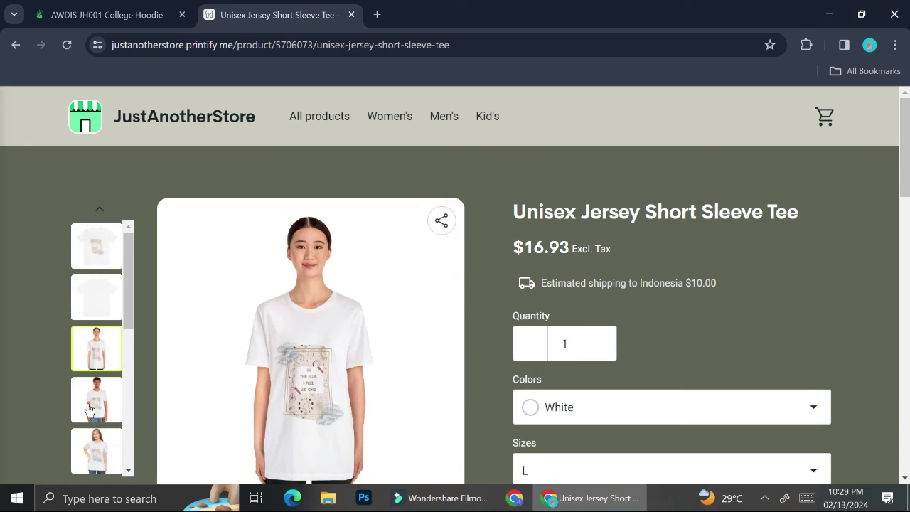
{"action": "left_click", "coordinate": [85, 242]}
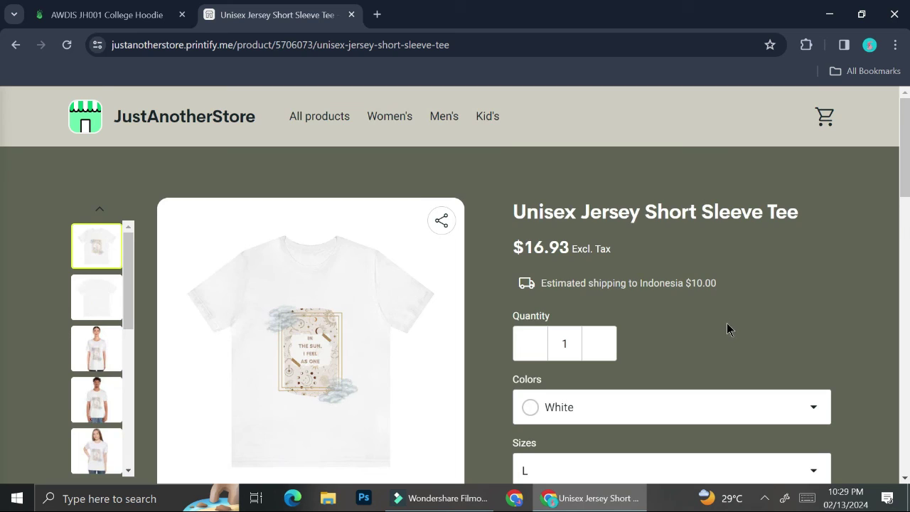
{"action": "scroll", "coordinate": [727, 329], "scroll_direction": "down", "scroll_amount": 2}
{"action": "scroll", "coordinate": [727, 327], "scroll_direction": "up", "scroll_amount": 2}
{"action": "scroll", "coordinate": [728, 328], "scroll_direction": "down", "scroll_amount": 1}
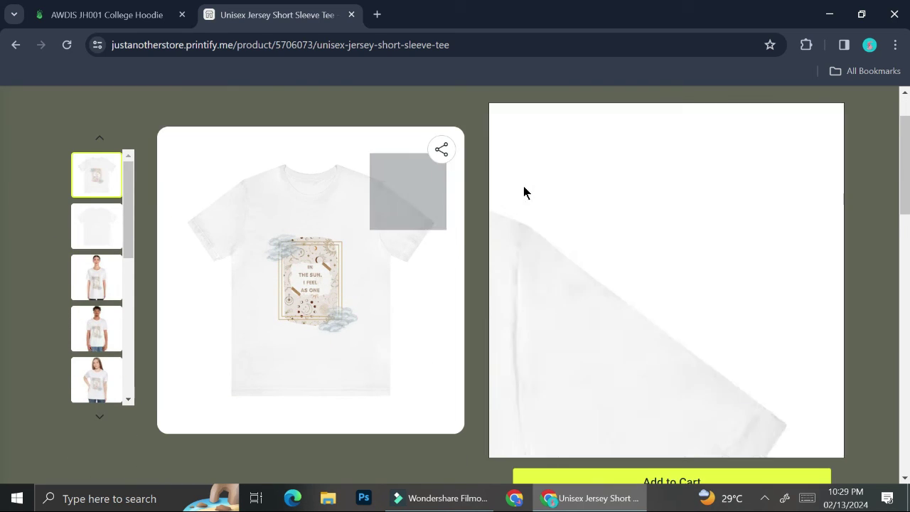
{"action": "scroll", "coordinate": [235, 213], "scroll_direction": "up", "scroll_amount": 1}
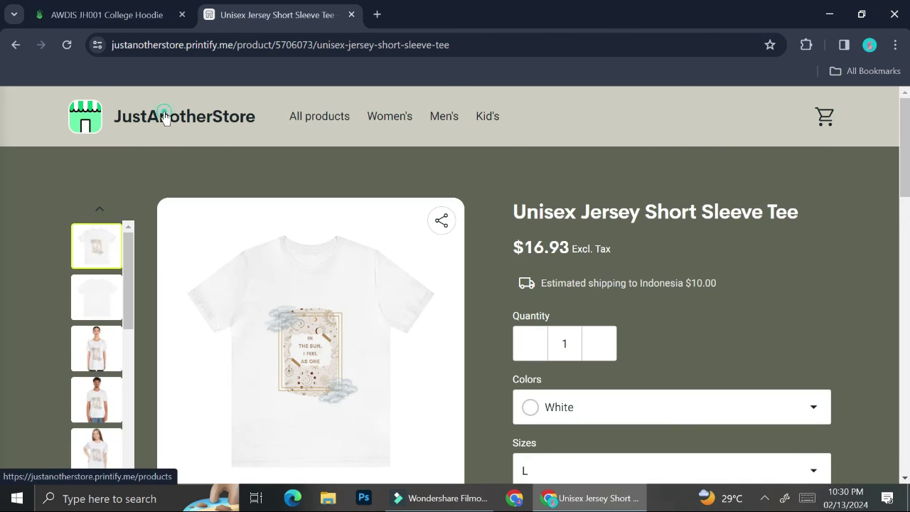
{"action": "left_click", "coordinate": [164, 117]}
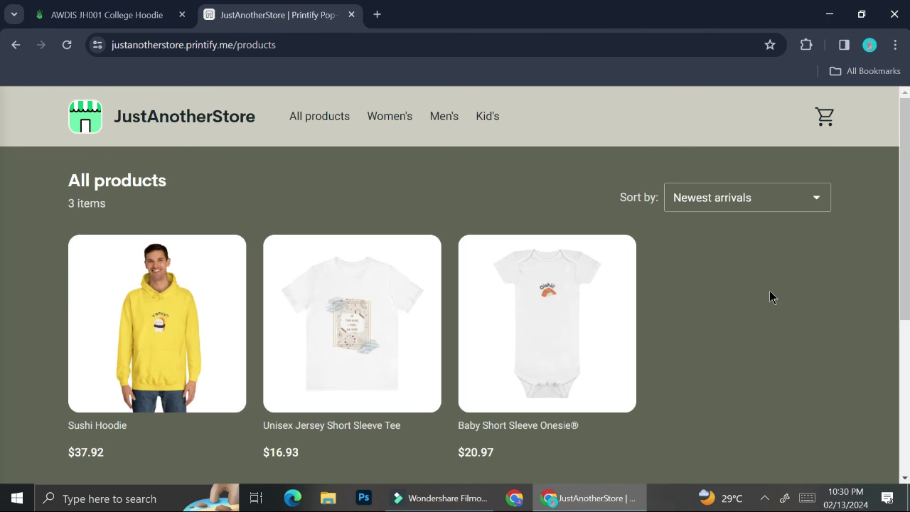